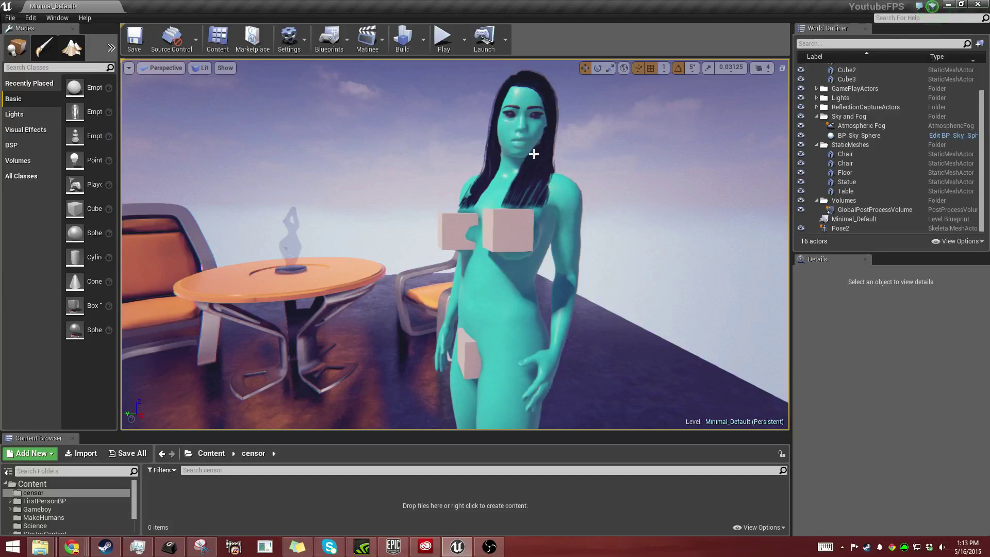
Step: Examine the character model and the cubes covering parts of its body from several angles
{"action": "right_click_drag", "start_coordinate": [454, 244], "coordinate": [396, 235]}
{"action": "key", "text": "d"}
{"action": "key", "text": "w"}
{"action": "key", "text": "e"}
{"action": "key", "text": "a"}
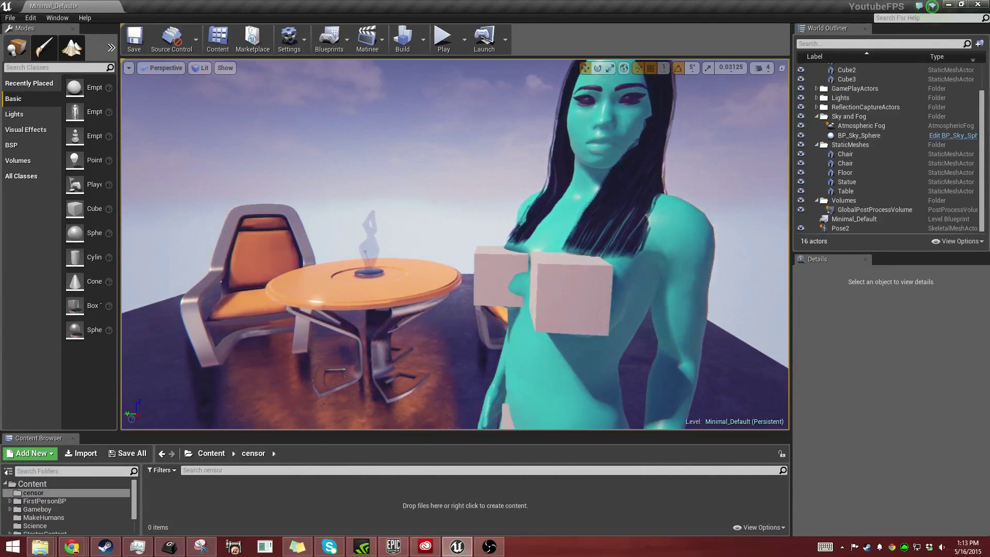
{"action": "key", "text": "e"}
{"action": "right_click_drag", "start_coordinate": [550, 178], "coordinate": [549, 178]}
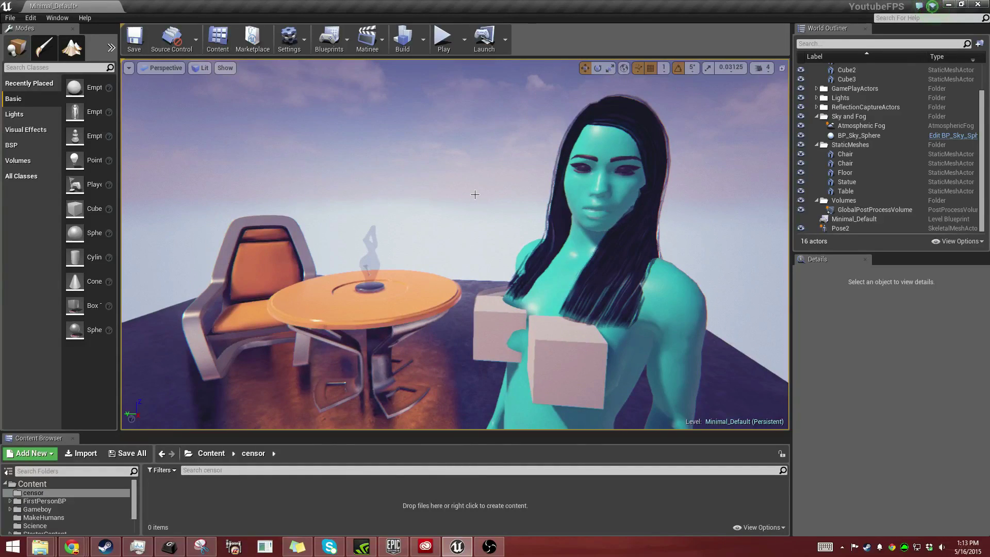
{"action": "right_click_drag", "start_coordinate": [549, 179], "coordinate": [549, 178]}
Step: Place a basic cylinder on the open floor beside the table and raise it so it stands above the floor
{"action": "key", "text": "q"}
{"action": "key", "text": "d"}
{"action": "key", "text": "q"}
{"action": "key", "text": "d"}
{"action": "key", "text": "q"}
{"action": "key", "text": "w"}
{"action": "key", "text": "w"}
{"action": "key", "text": "s"}
{"action": "key", "text": "q"}
{"action": "right_click_drag", "start_coordinate": [534, 273], "coordinate": [547, 272]}
{"action": "key", "text": "e"}
{"action": "key", "text": "d"}
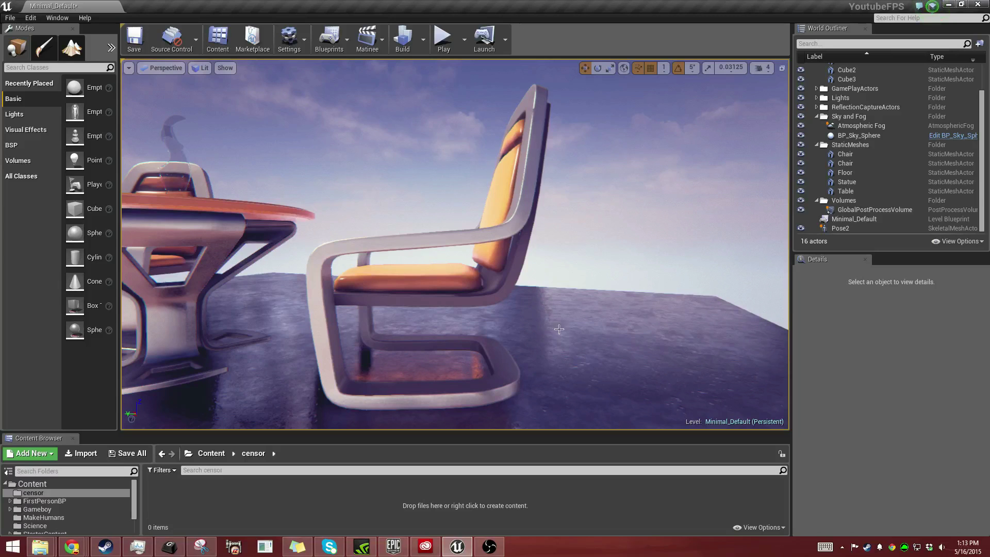
{"action": "key", "text": "s"}
{"action": "right_click_drag", "start_coordinate": [553, 335], "coordinate": [553, 335]}
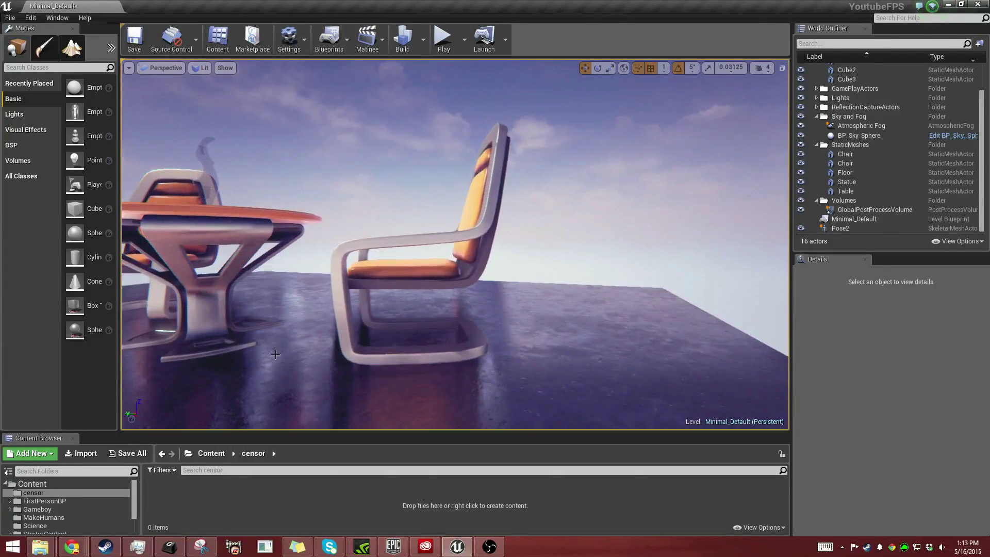
{"action": "left_click_drag", "start_coordinate": [77, 256], "coordinate": [433, 364]}
{"action": "left_click_drag", "start_coordinate": [433, 320], "coordinate": [457, 249]}
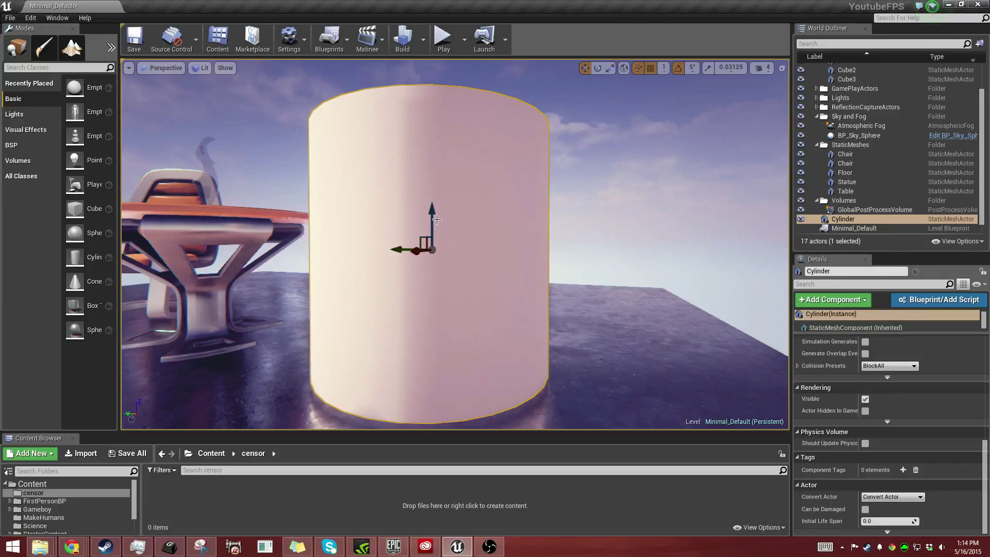
Step: Create a material named Censor in the censor folder, and create a material instance from it
{"action": "right_click", "coordinate": [205, 496]}
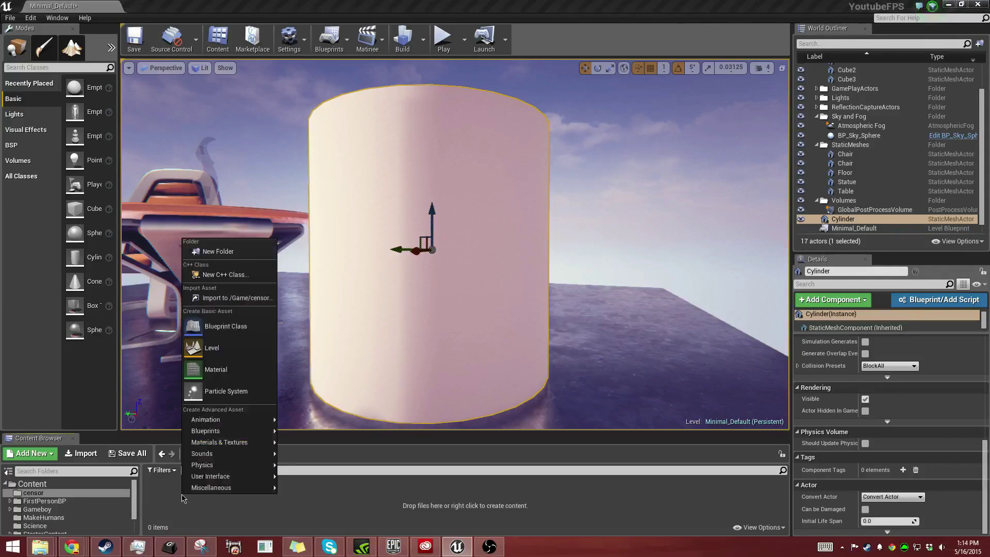
{"action": "left_click", "coordinate": [230, 371]}
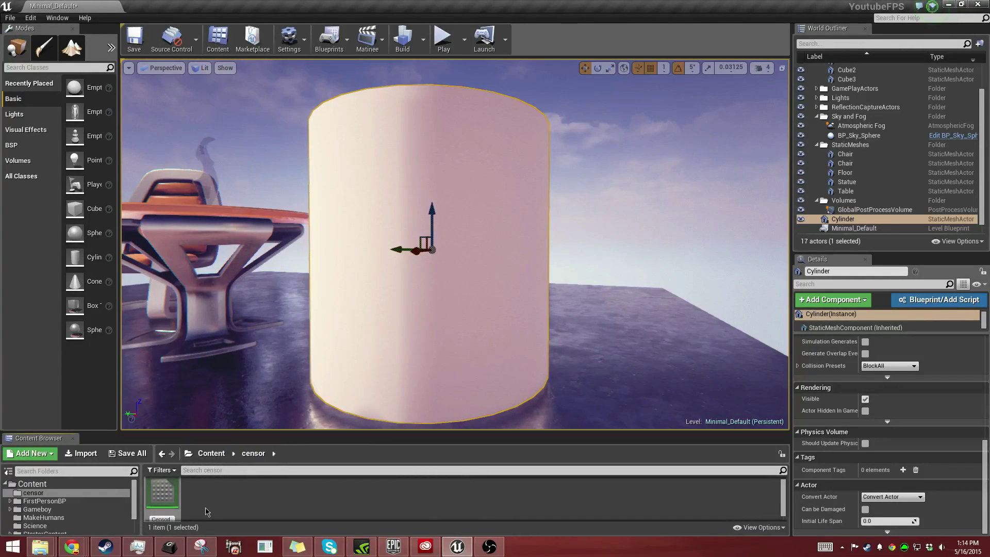
{"action": "key", "text": "Return"}
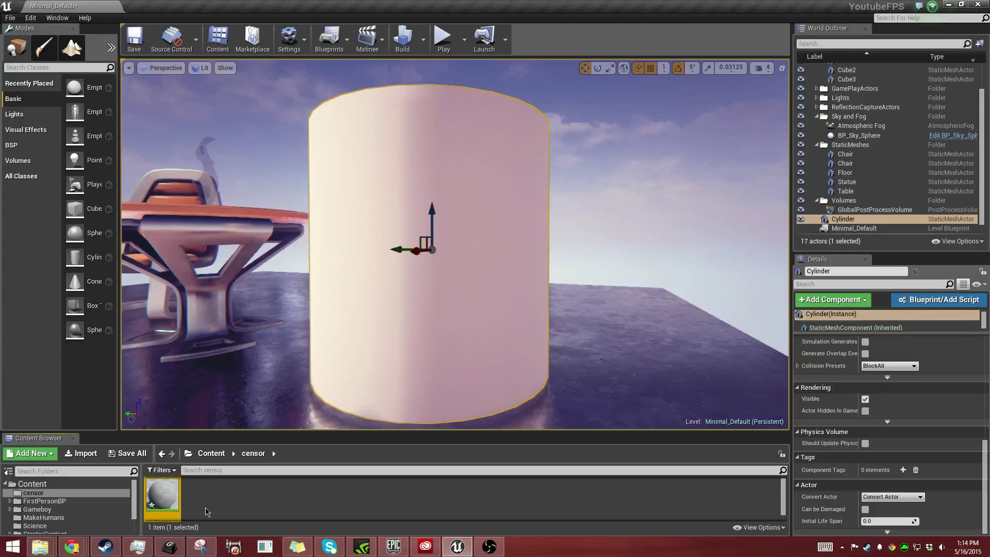
{"action": "right_click", "coordinate": [176, 496]}
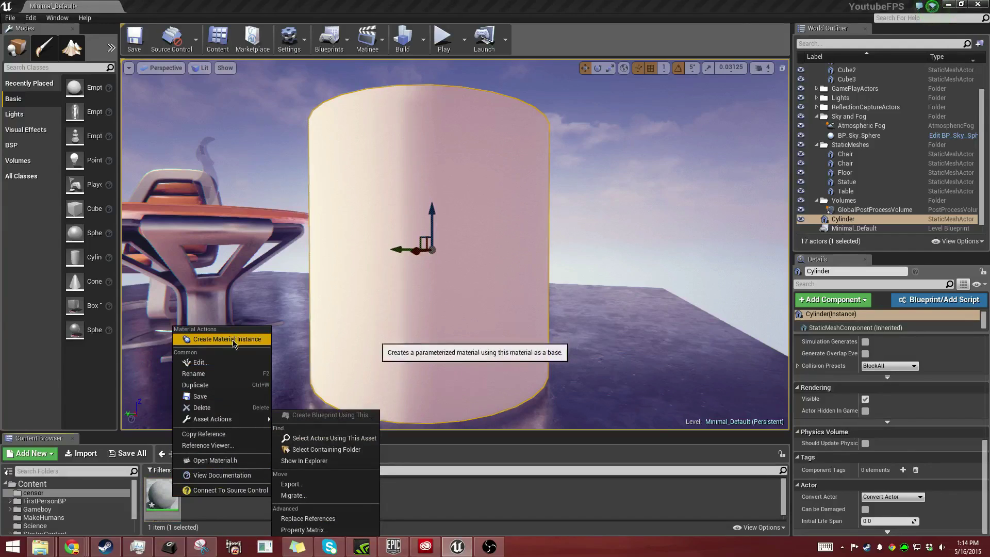
{"action": "left_click", "coordinate": [233, 340]}
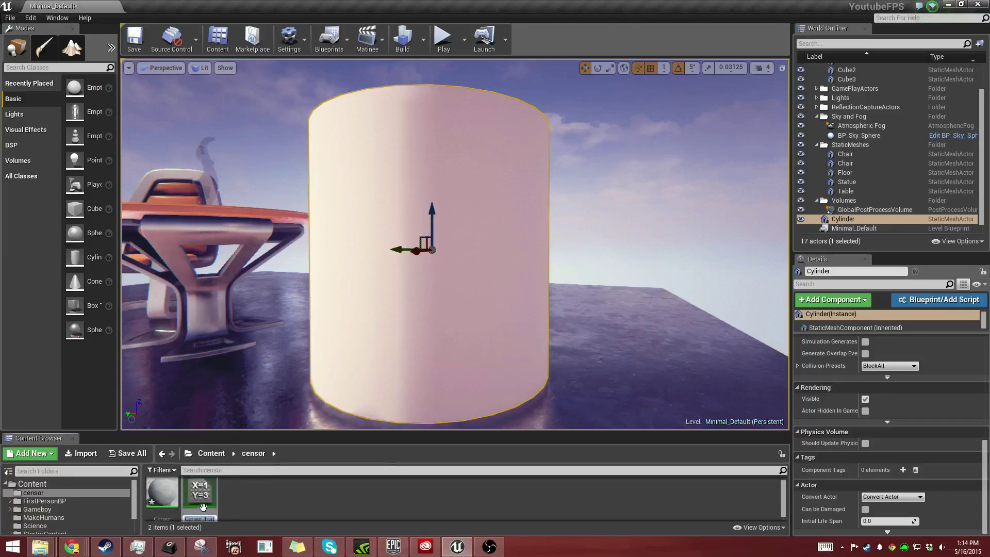
{"action": "key", "text": "Return"}
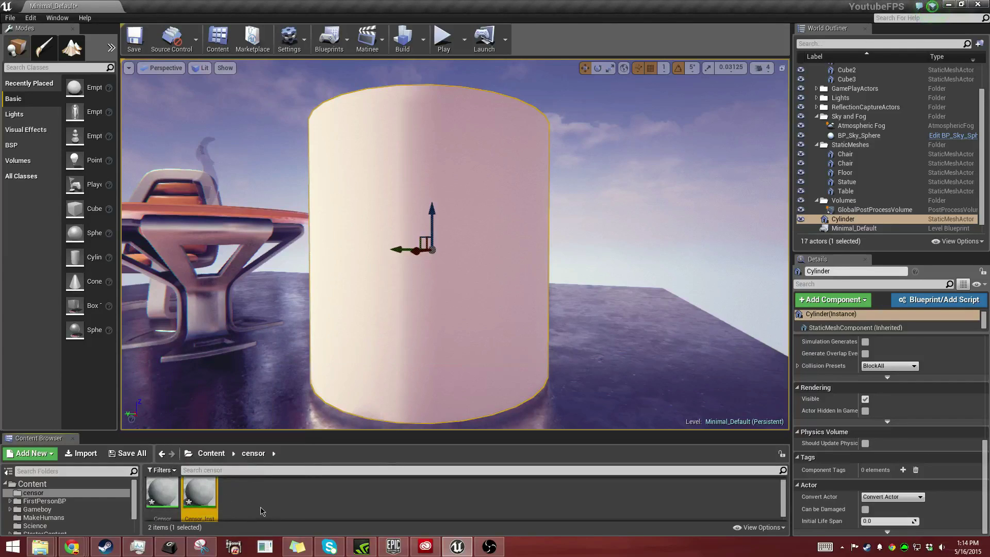
Step: Open the Censor material for editing and set its blend mode to Translucent
{"action": "left_click_drag", "start_coordinate": [268, 433], "coordinate": [269, 409]}
{"action": "left_click", "coordinate": [162, 470]}
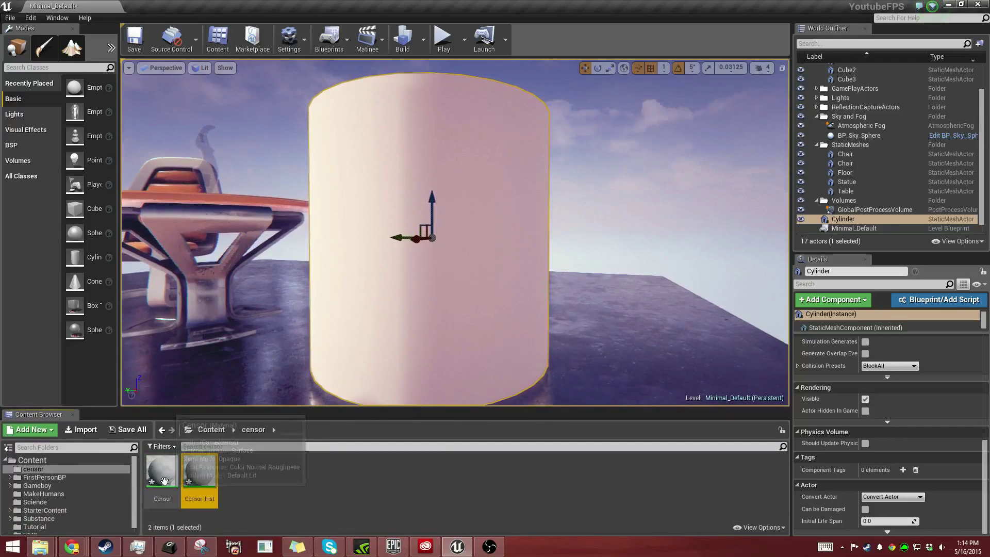
{"action": "double_click", "coordinate": [163, 470]}
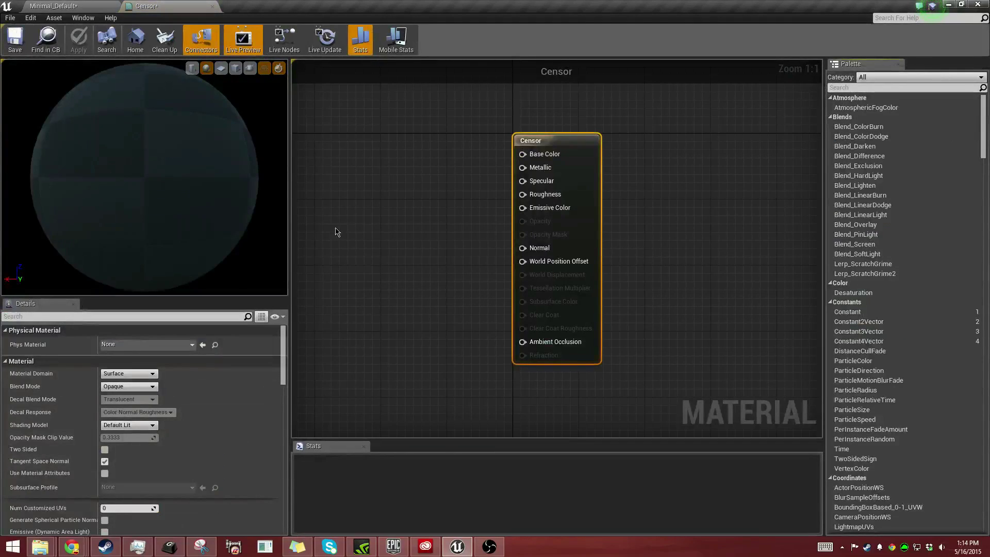
{"action": "left_click", "coordinate": [50, 366]}
{"action": "left_click", "coordinate": [49, 366]}
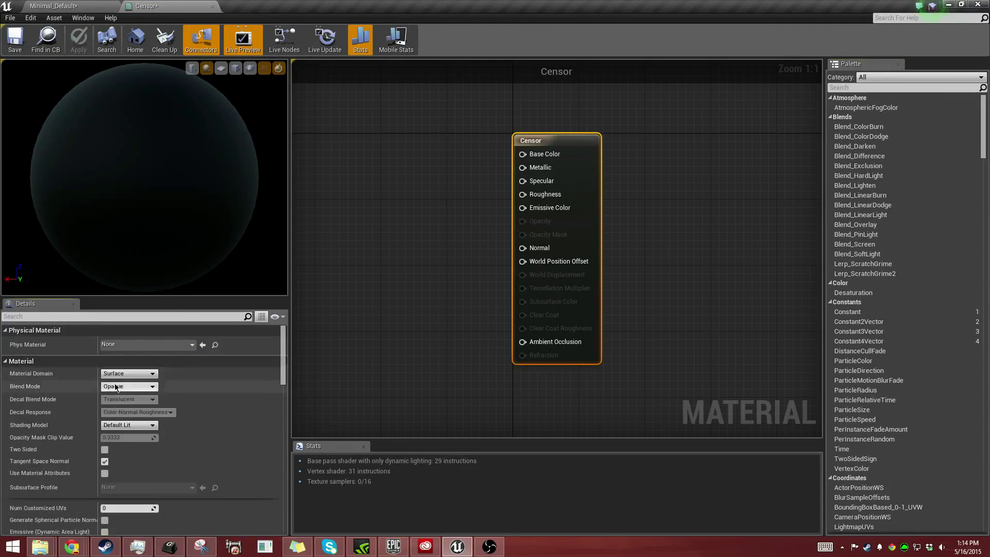
{"action": "left_click", "coordinate": [304, 342]}
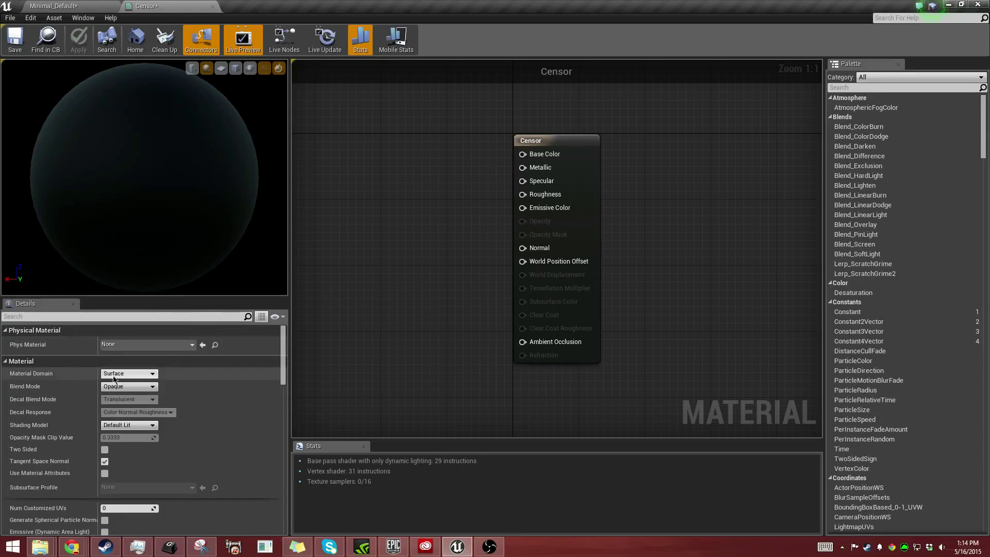
{"action": "left_click", "coordinate": [152, 376]}
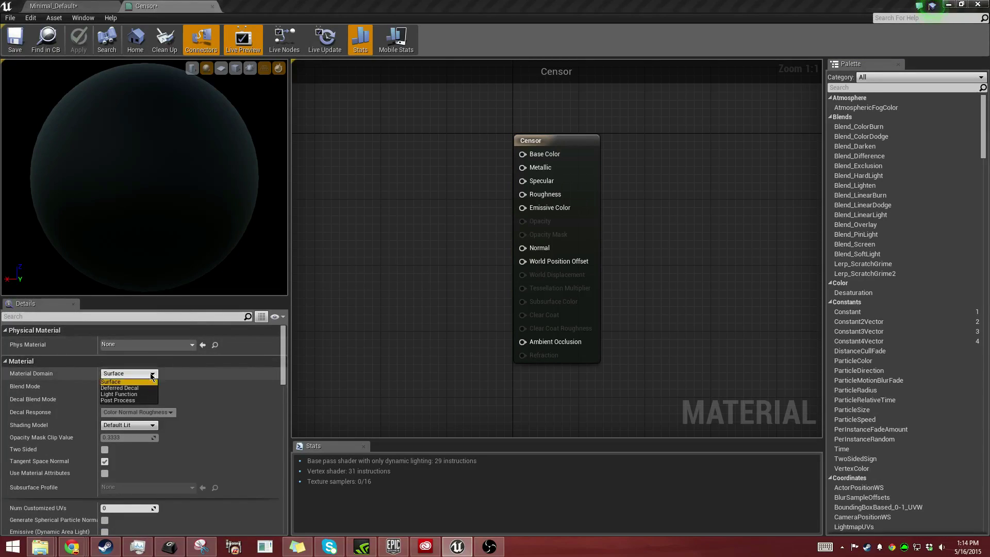
{"action": "left_click_drag", "start_coordinate": [286, 349], "coordinate": [286, 353]}
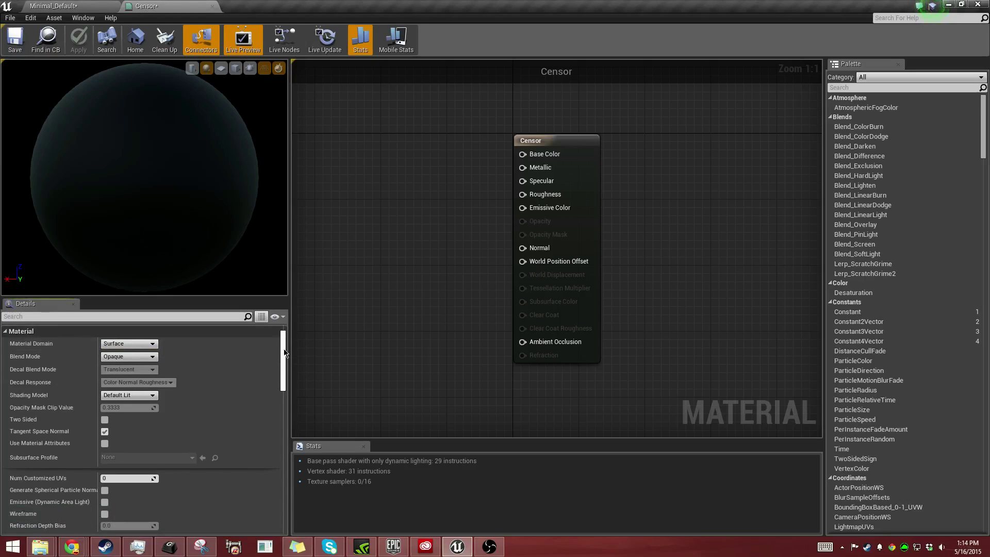
{"action": "left_click", "coordinate": [129, 356]}
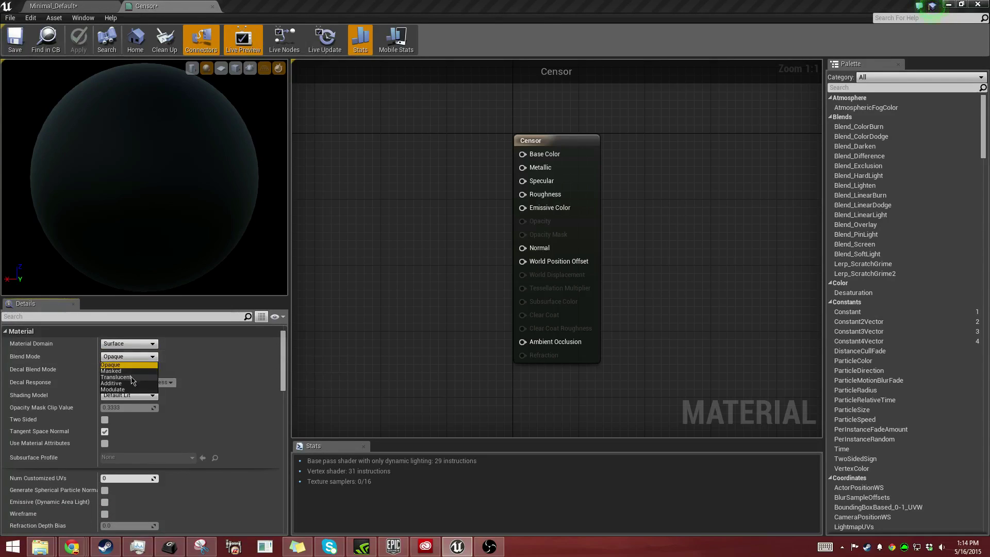
{"action": "left_click", "coordinate": [124, 377]}
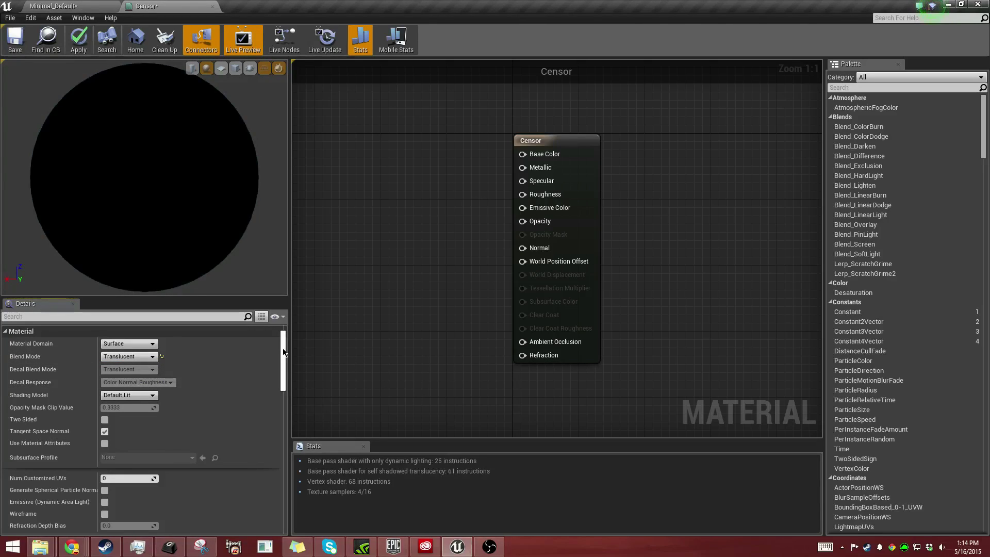
Step: Set the Censor material's shading model to Unlit and make the material two-sided
{"action": "scroll", "coordinate": [283, 352], "scroll_direction": "down", "scroll_amount": 1}
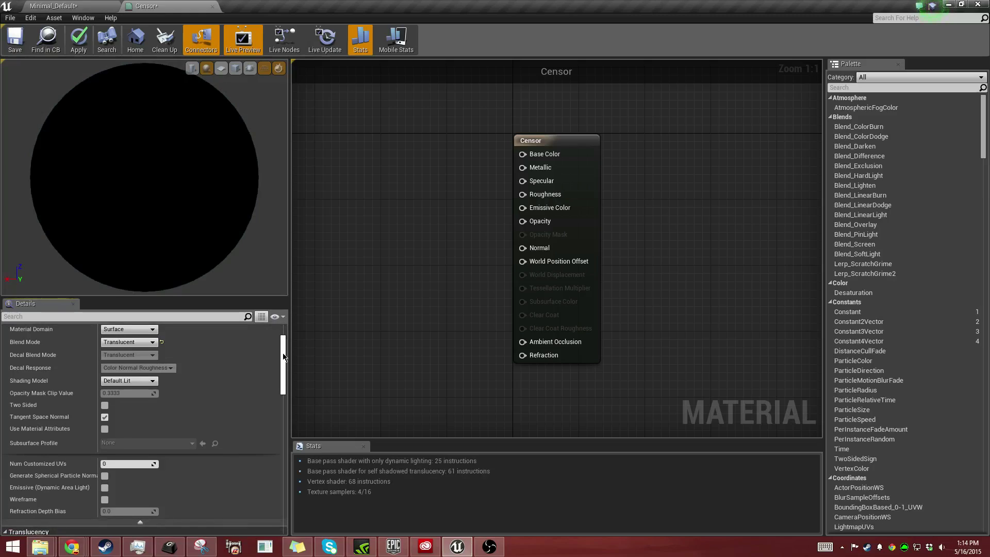
{"action": "left_click", "coordinate": [146, 382]}
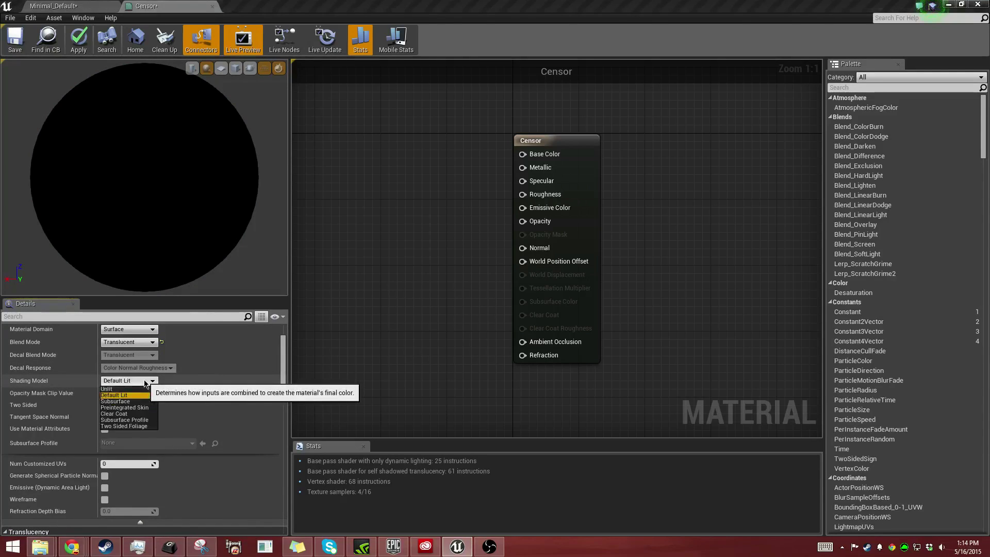
{"action": "left_click", "coordinate": [110, 393]}
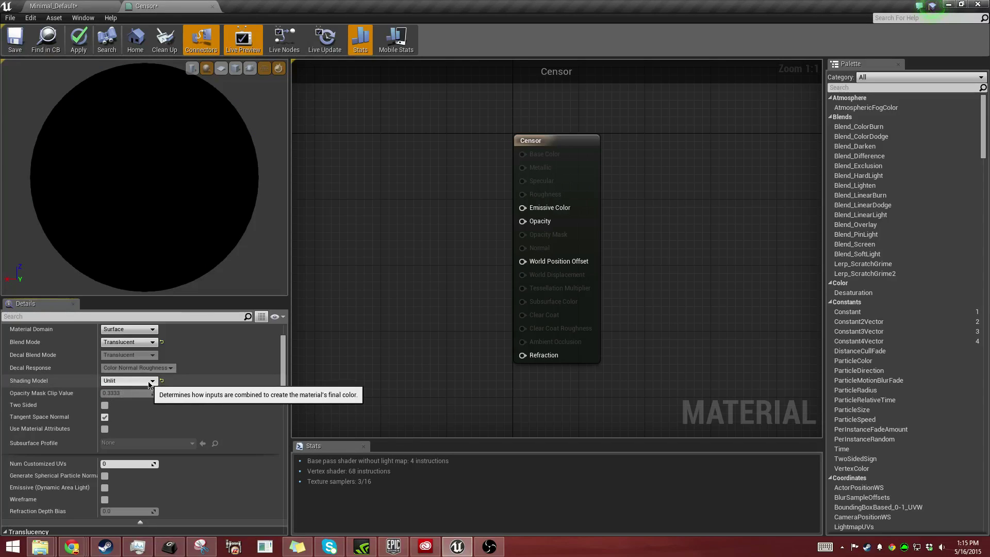
{"action": "left_click", "coordinate": [105, 406]}
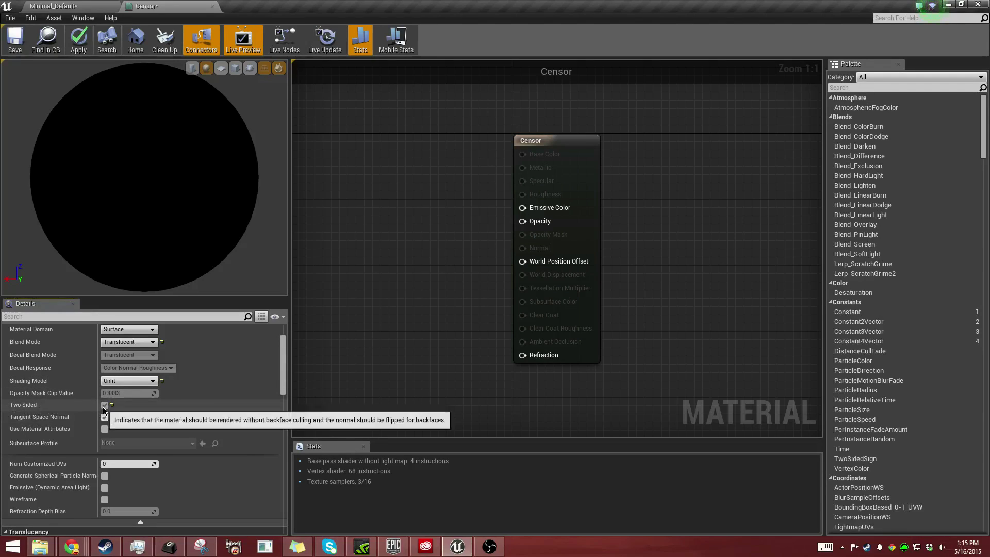
Step: Try feeding the material's Opacity input from a constant node of value 0, and delete that node
{"action": "mouse_move", "coordinate": [447, 318]}
{"action": "right_mouse_down"}
{"action": "mouse_move", "coordinate": [456, 276]}
{"action": "mouse_move", "coordinate": [469, 309]}
{"action": "mouse_move", "coordinate": [454, 307]}
{"action": "right_mouse_up"}
{"action": "scroll", "coordinate": [455, 307], "scroll_direction": "up", "scroll_amount": 1}
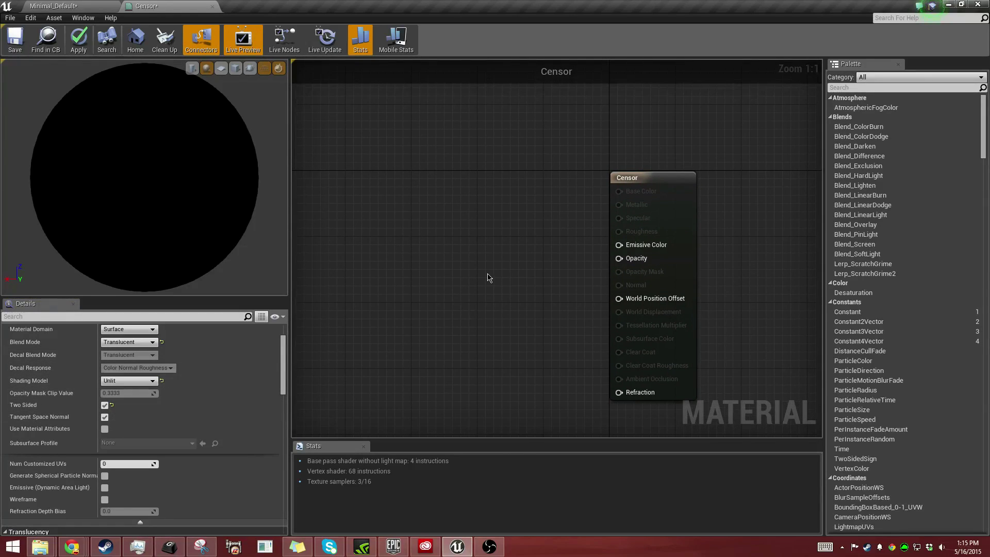
{"action": "left_click", "coordinate": [516, 298]}
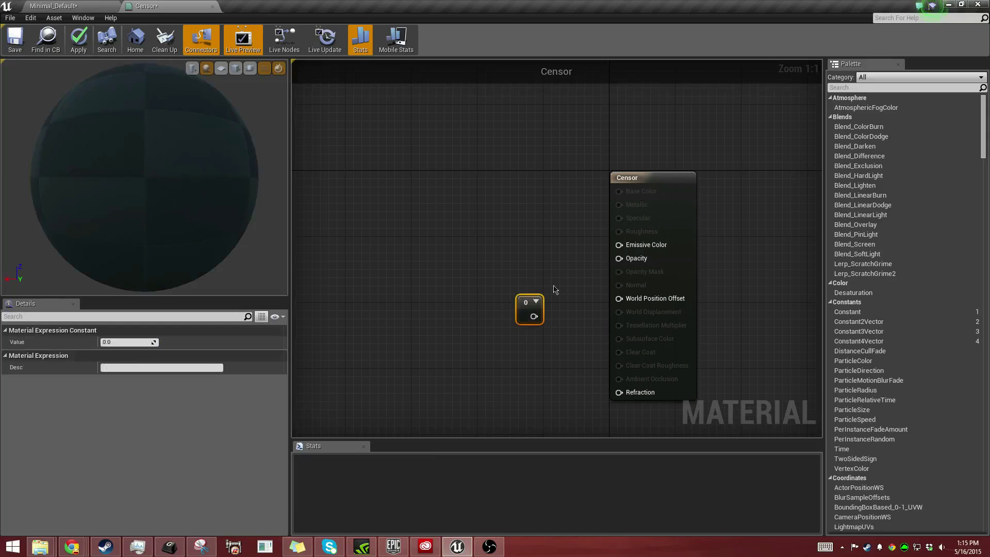
{"action": "left_click_drag", "start_coordinate": [535, 317], "coordinate": [619, 259]}
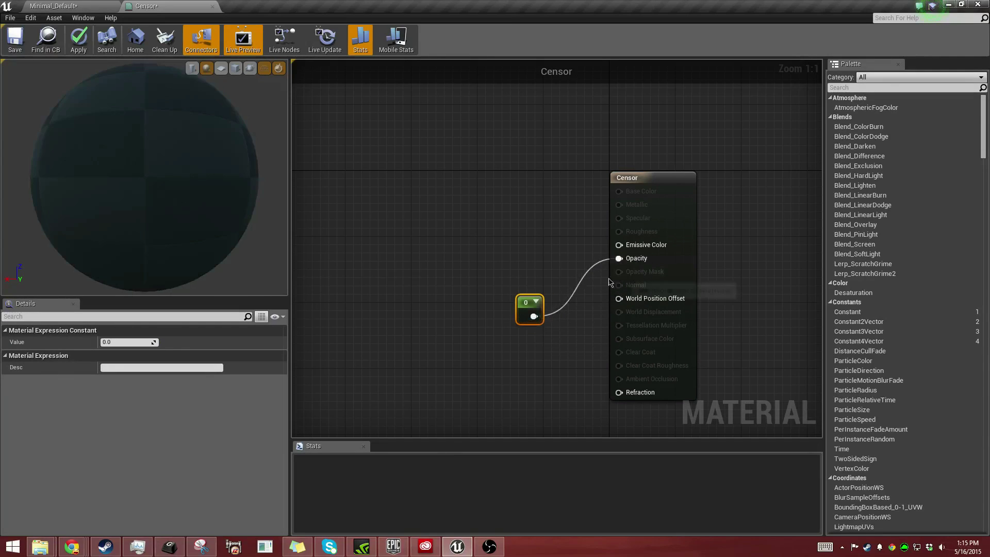
{"action": "left_click_drag", "start_coordinate": [528, 320], "coordinate": [572, 312]}
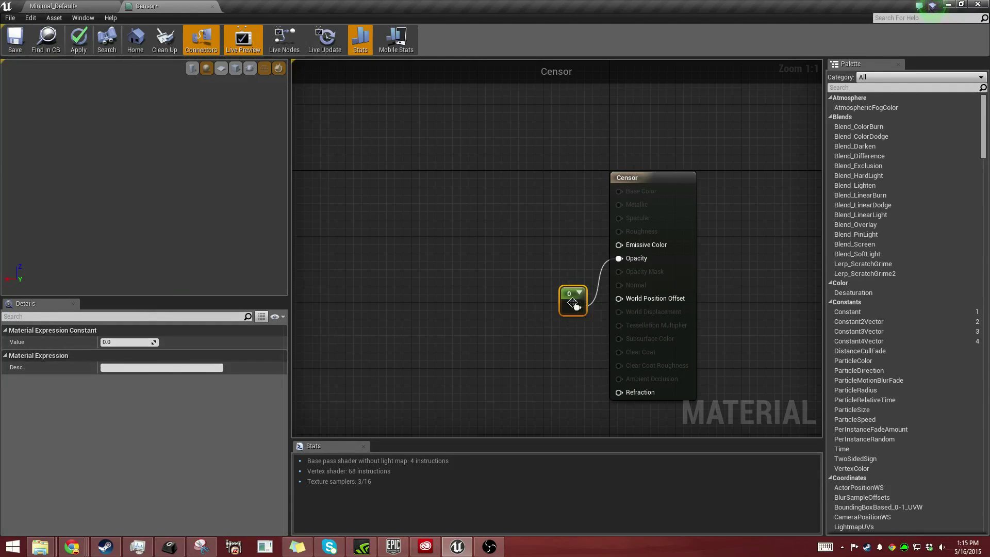
{"action": "key", "text": "Delete"}
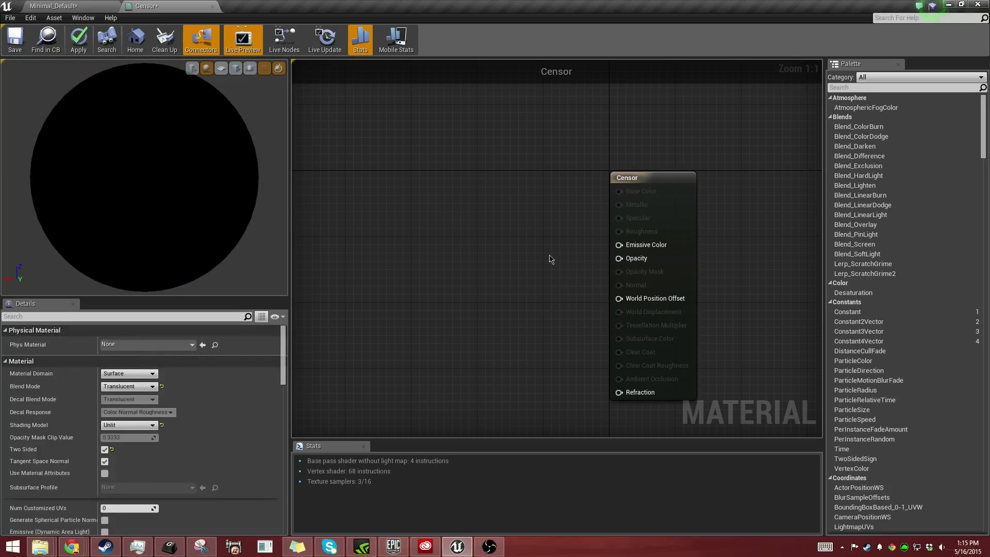
Step: Add a SceneTexture node to the material graph and connect its Color output to the Emissive Color input
{"action": "left_click", "coordinate": [853, 87]}
{"action": "type", "text": "scene"}
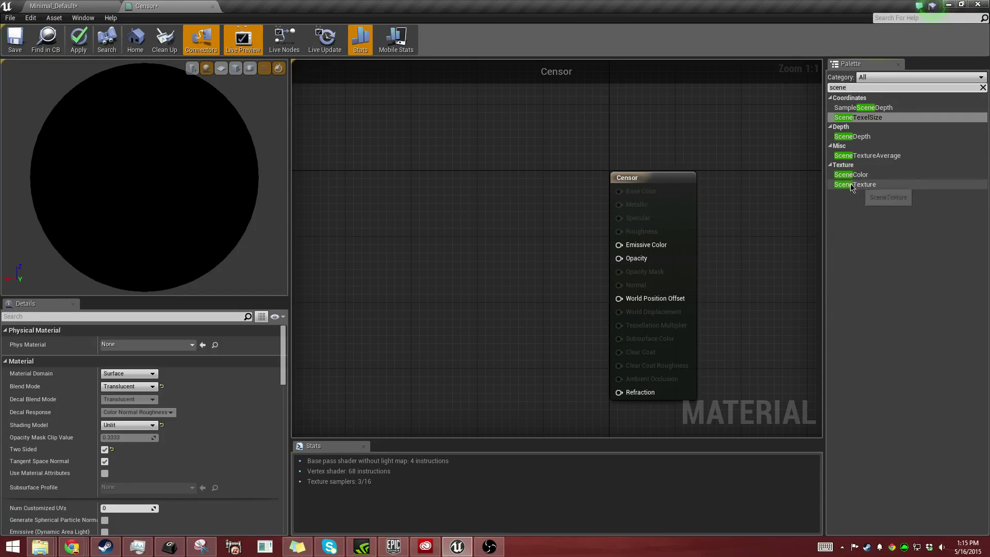
{"action": "left_click_drag", "start_coordinate": [846, 185], "coordinate": [432, 217]}
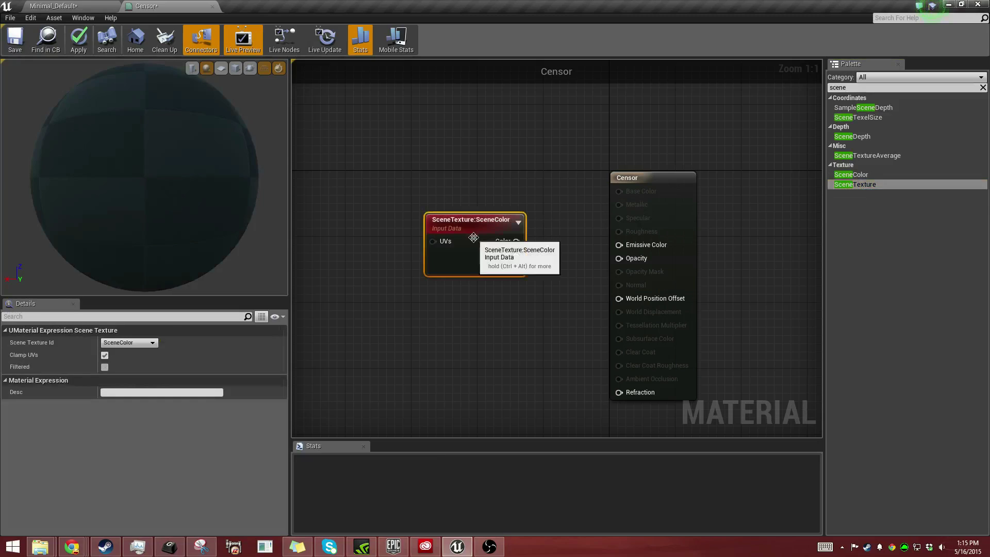
{"action": "left_click_drag", "start_coordinate": [516, 242], "coordinate": [620, 245]}
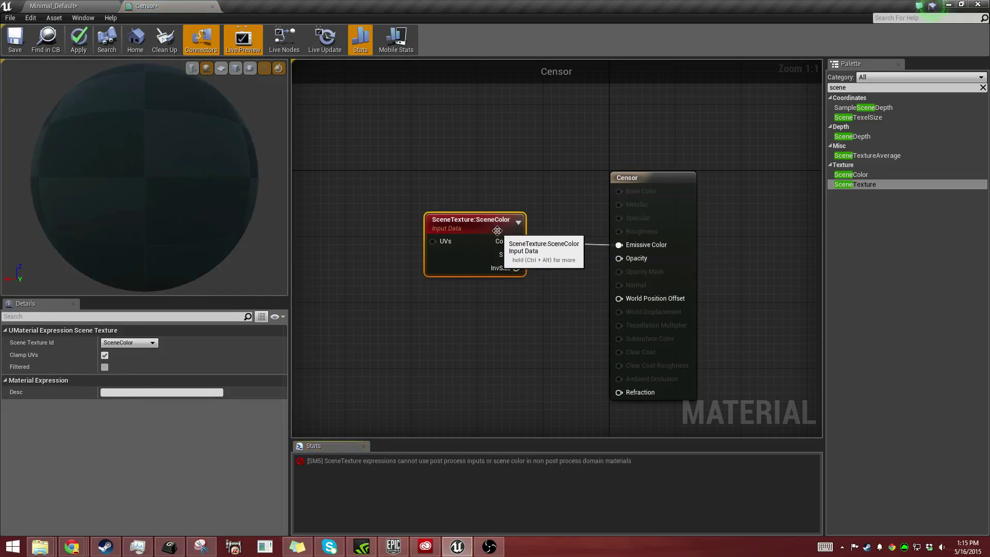
{"action": "left_click_drag", "start_coordinate": [512, 248], "coordinate": [458, 239]}
Step: Add a Scene Color node, wire it into Emissive Color in place of SceneTexture, and arrange it between SceneTexture and the material node
{"action": "left_click_drag", "start_coordinate": [851, 175], "coordinate": [619, 246]}
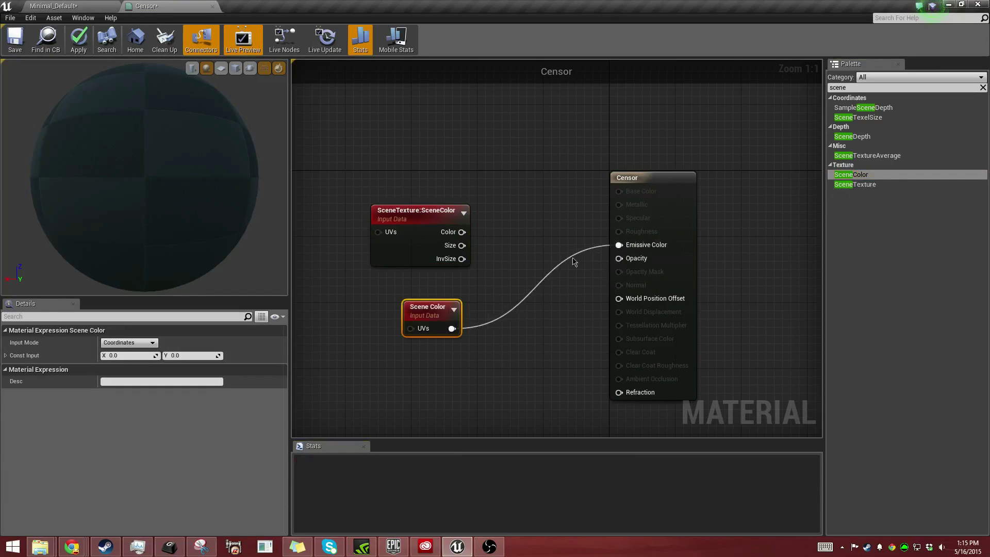
{"action": "left_click_drag", "start_coordinate": [424, 259], "coordinate": [406, 242]}
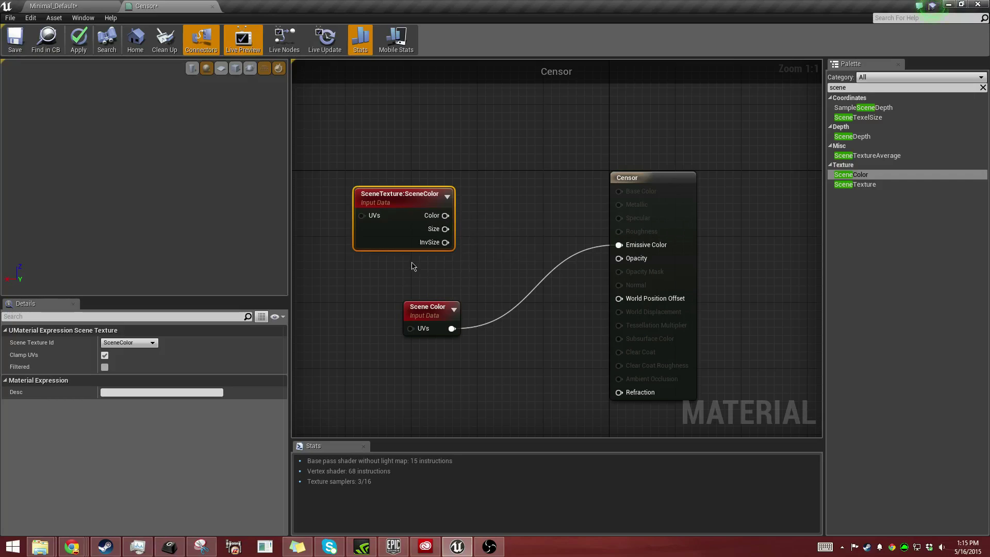
{"action": "left_click_drag", "start_coordinate": [436, 327], "coordinate": [437, 305]}
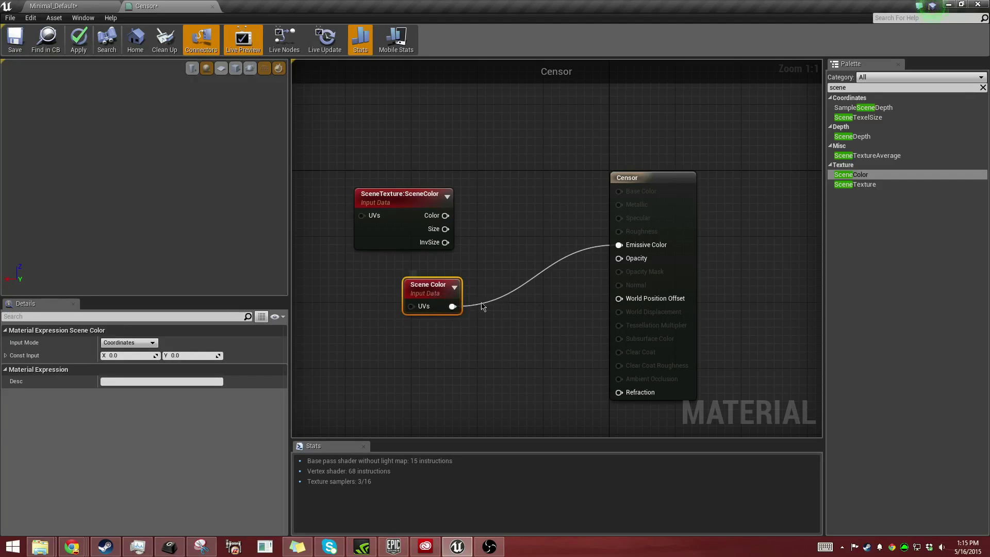
{"action": "left_click_drag", "start_coordinate": [439, 291], "coordinate": [521, 234]}
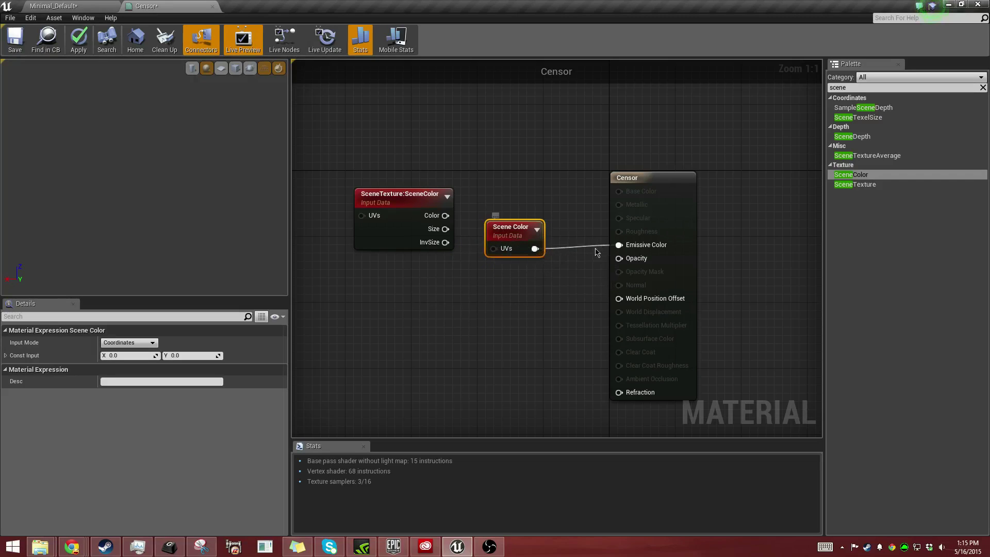
Step: Delete the unused SceneTexture node from the graph and save the Censor material
{"action": "left_click", "coordinate": [428, 195]}
{"action": "key", "text": "Delete"}
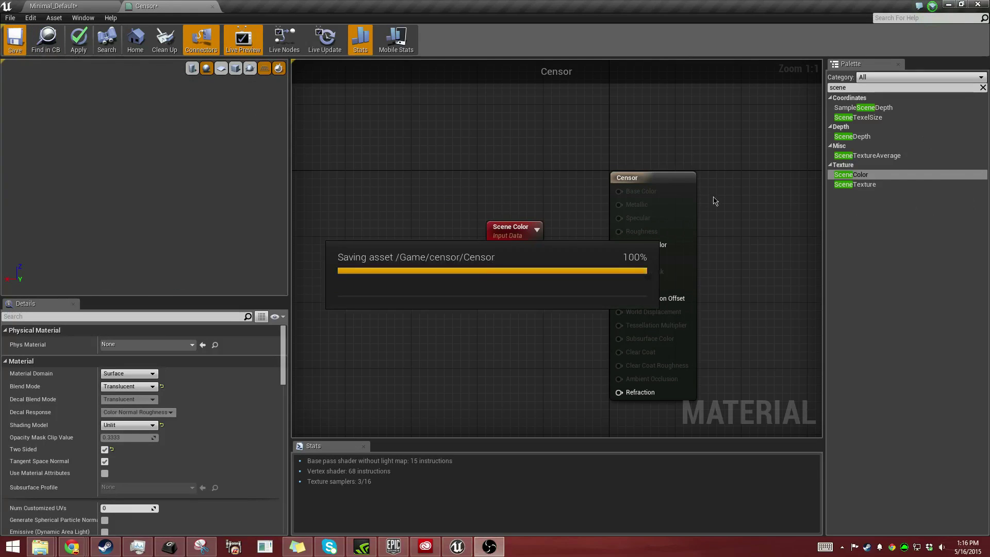
Step: Return to the Minimal_Default level and apply the Censor_Inst material instance to the cylinder
{"action": "left_click", "coordinate": [76, 4]}
{"action": "mouse_move", "coordinate": [342, 194]}
{"action": "right_mouse_down"}
{"action": "mouse_move", "coordinate": [315, 194]}
{"action": "mouse_move", "coordinate": [346, 186]}
{"action": "right_mouse_up"}
{"action": "key", "text": "s"}
{"action": "key", "text": "d"}
{"action": "key", "text": "w"}
{"action": "left_click", "coordinate": [210, 477]}
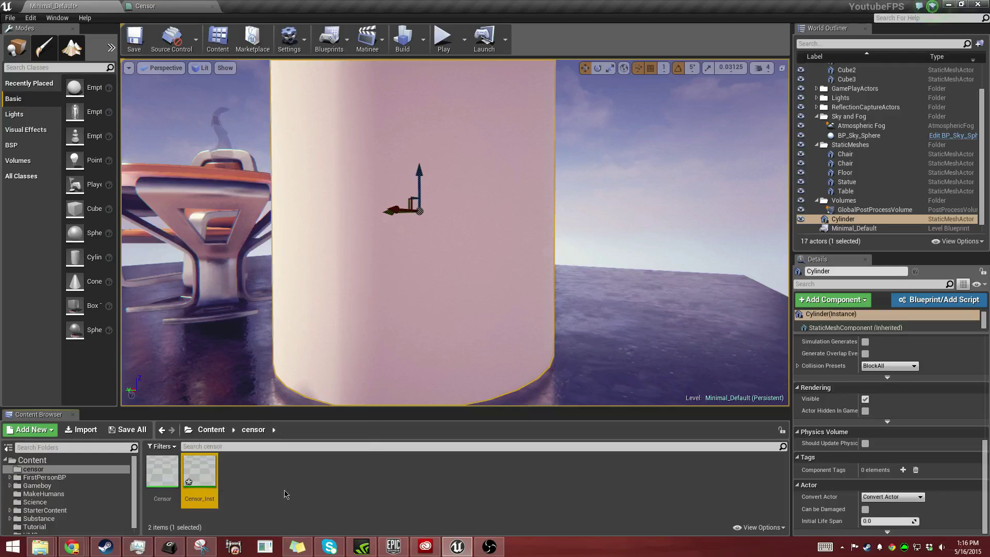
{"action": "left_click_drag", "start_coordinate": [197, 476], "coordinate": [371, 283]}
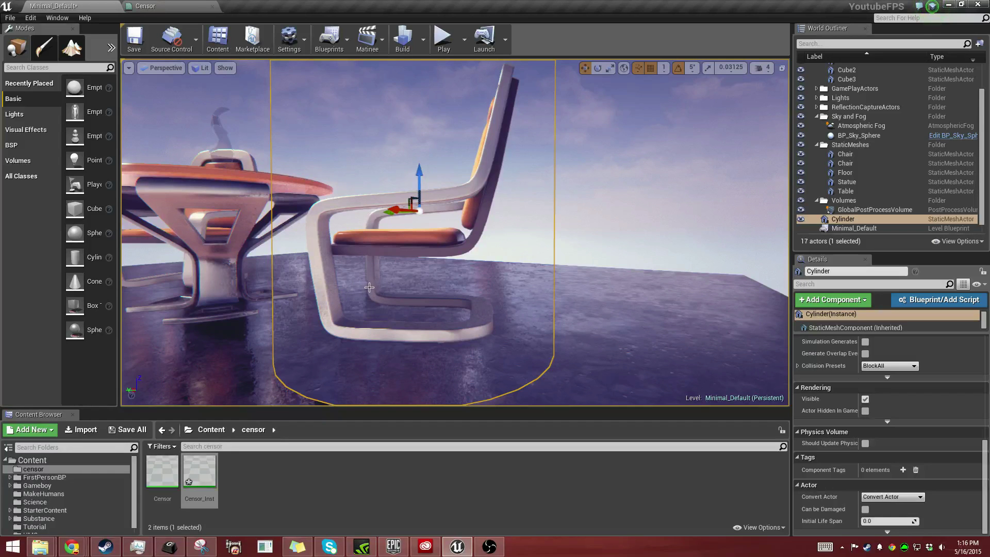
Step: Examine the cylinder and the chair inside it from different distances and angles
{"action": "right_click_drag", "start_coordinate": [371, 283], "coordinate": [309, 284]}
{"action": "key", "text": "s"}
{"action": "key", "text": "w"}
{"action": "key", "text": "s"}
{"action": "key", "text": "s"}
{"action": "right_click_drag", "start_coordinate": [397, 283], "coordinate": [394, 305]}
{"action": "left_click_drag", "start_coordinate": [395, 306], "coordinate": [430, 301]}
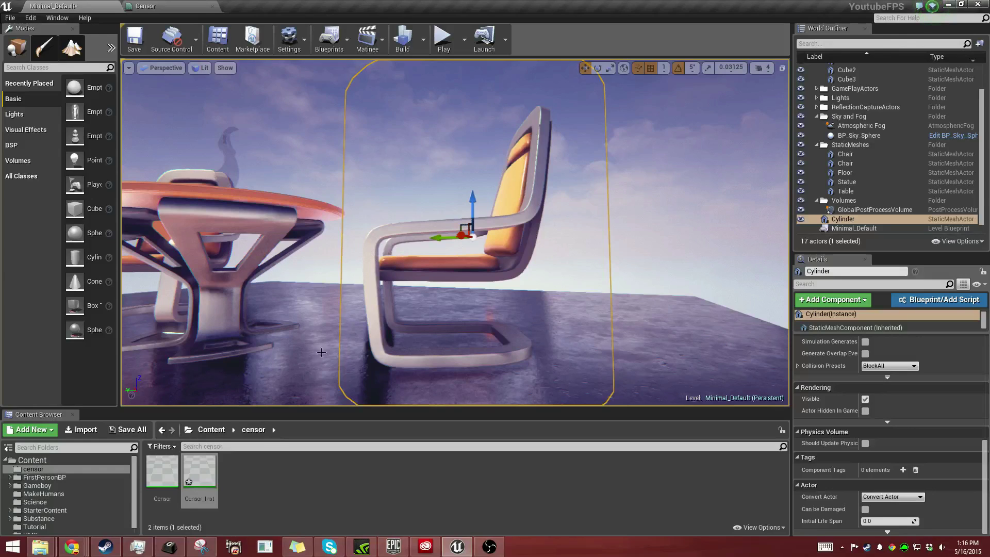
Step: Return to the Censor material graph and nudge the Scene Color node slightly upward
{"action": "left_click", "coordinate": [167, 7]}
{"action": "right_click_drag", "start_coordinate": [367, 239], "coordinate": [430, 222]}
{"action": "left_click", "coordinate": [556, 192]}
{"action": "left_click_drag", "start_coordinate": [555, 192], "coordinate": [556, 184]}
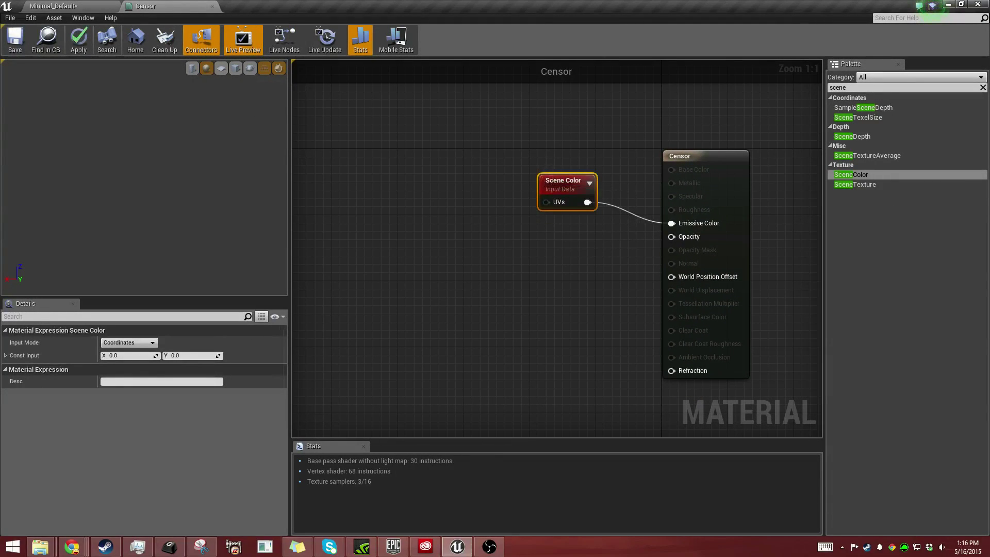
{"action": "key", "text": "alt+Tab"}
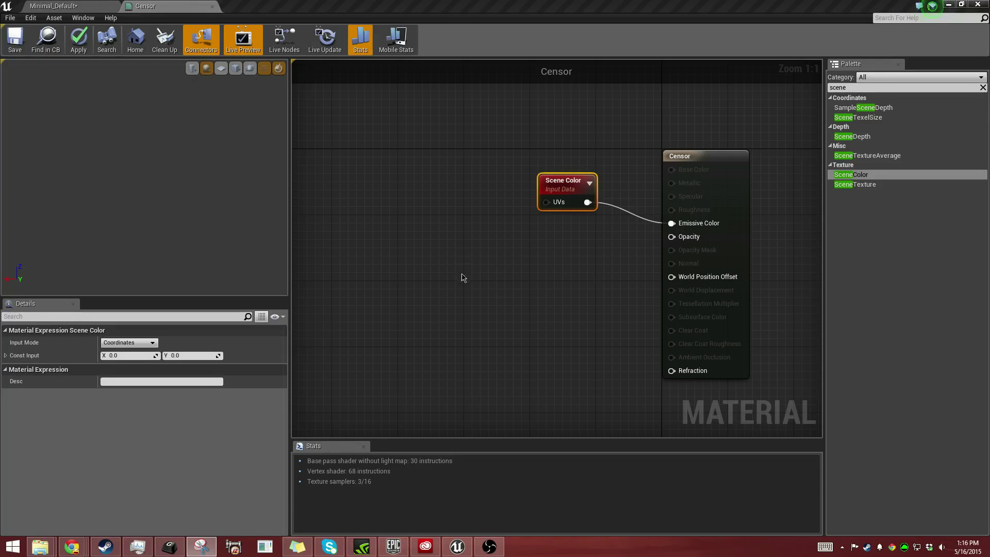
{"action": "left_click", "coordinate": [324, 279]}
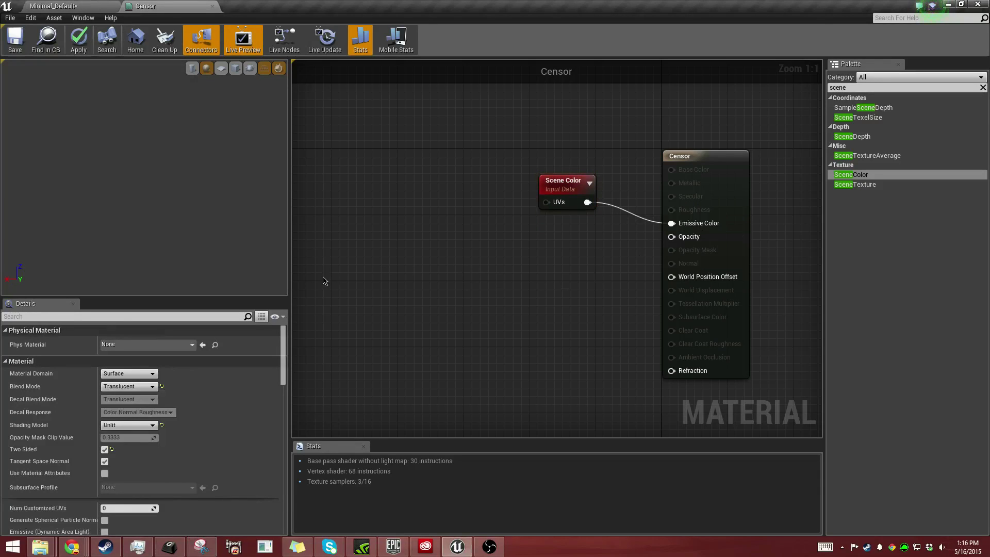
Step: Add a scalar parameter named Scale and place it well to the left of and below Scene Color
{"action": "left_click", "coordinate": [318, 309]}
{"action": "type", "text": "ssssssssss"}
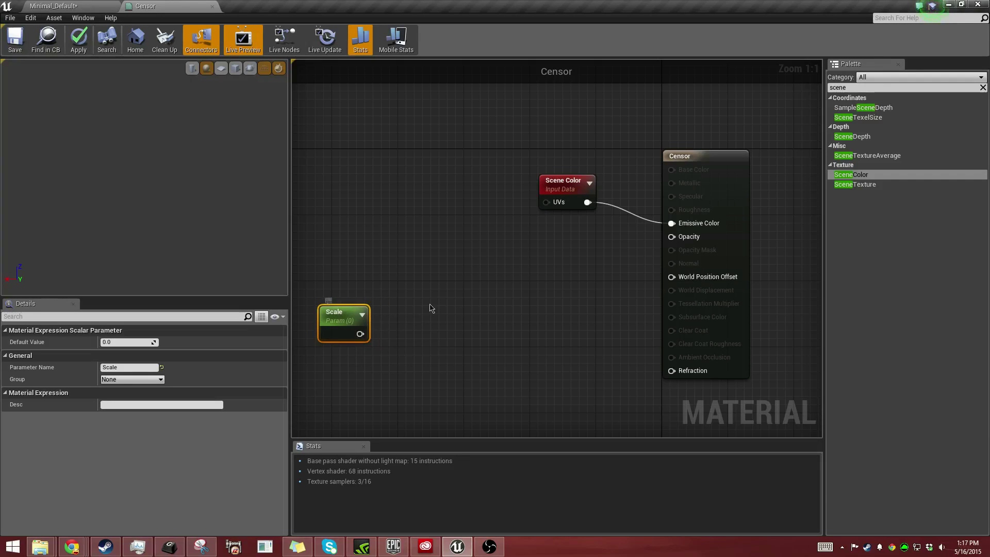
{"action": "right_click_drag", "start_coordinate": [421, 306], "coordinate": [630, 284]}
{"action": "left_click_drag", "start_coordinate": [561, 293], "coordinate": [443, 304]}
{"action": "right_click_drag", "start_coordinate": [543, 292], "coordinate": [473, 314]}
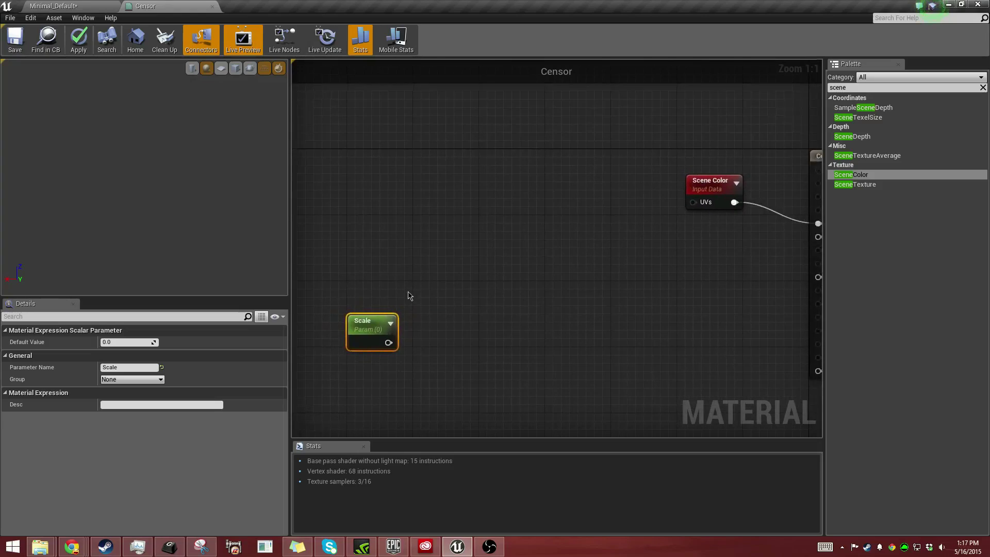
Step: Add a ScreenPosition node to the graph and place it above the Scale parameter
{"action": "right_click_drag", "start_coordinate": [385, 255], "coordinate": [436, 288]}
{"action": "left_click", "coordinate": [388, 211]}
{"action": "right_click", "coordinate": [422, 222]}
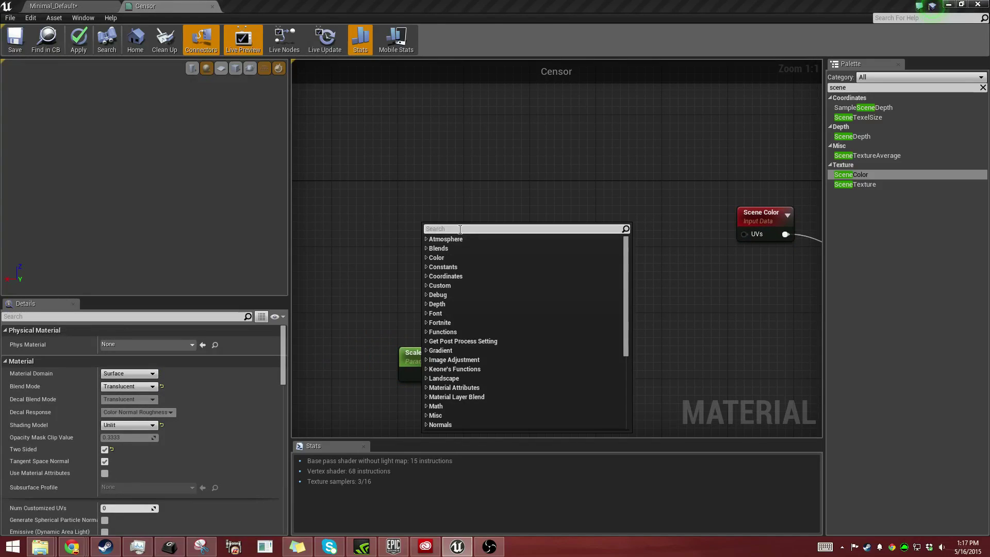
{"action": "type", "text": "screee"}
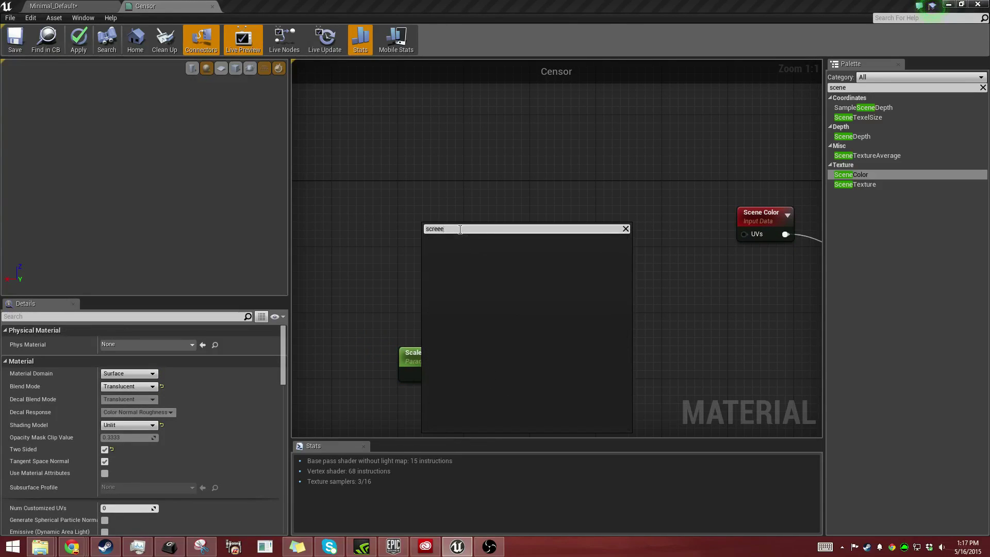
{"action": "key", "text": "BackSpace"}
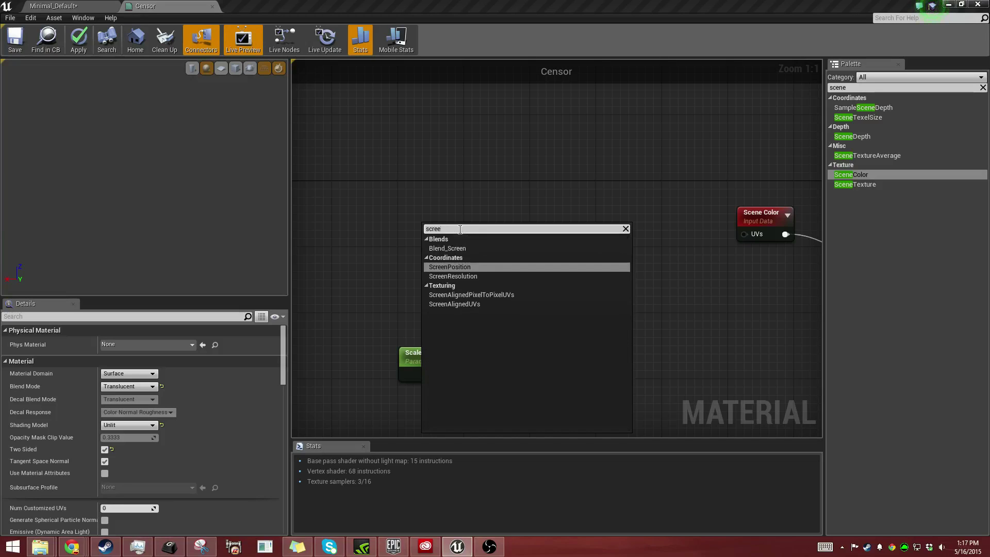
{"action": "left_click", "coordinate": [457, 266]}
{"action": "left_click_drag", "start_coordinate": [461, 234], "coordinate": [420, 193]}
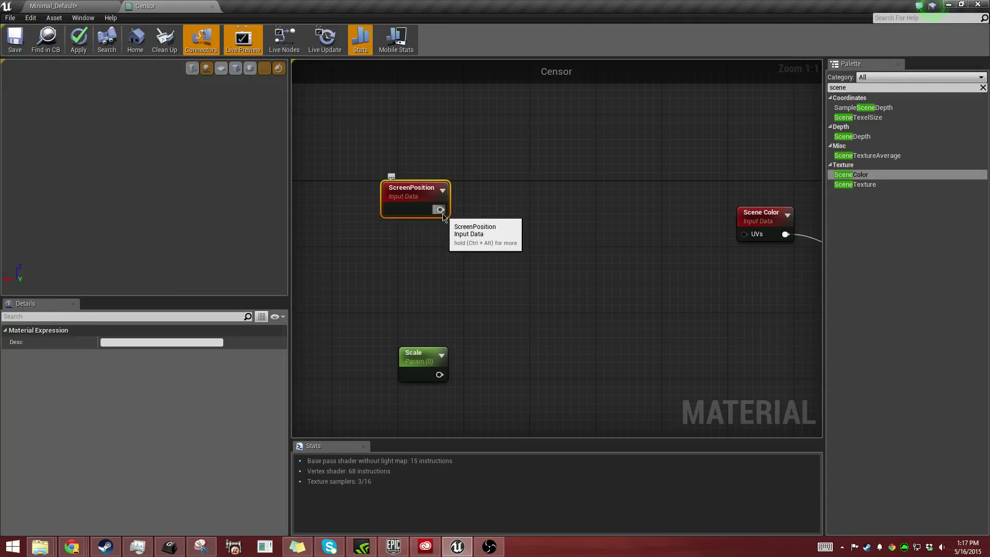
Step: Expand the ScreenPosition node's thumbnail and preview the node's output on the preview sphere
{"action": "left_click", "coordinate": [443, 191]}
{"action": "right_click_drag", "start_coordinate": [466, 256], "coordinate": [433, 225]}
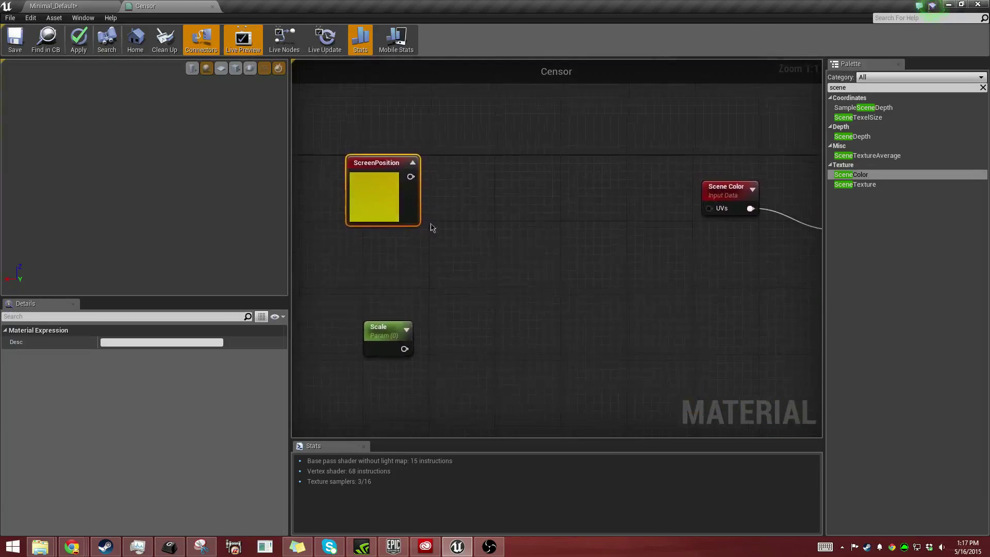
{"action": "right_click", "coordinate": [411, 176]}
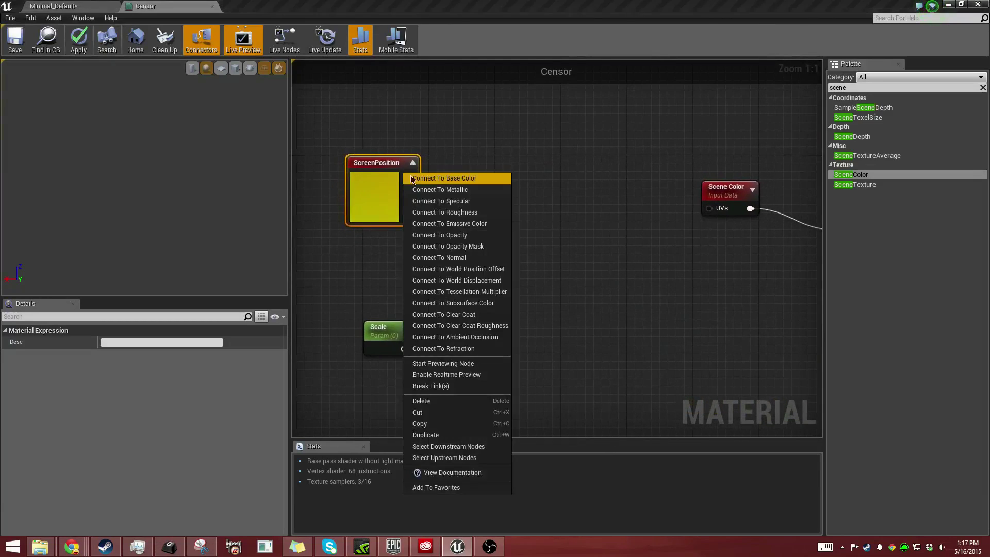
{"action": "left_click", "coordinate": [443, 363]}
{"action": "scroll", "coordinate": [141, 198], "scroll_direction": "down", "scroll_amount": 8}
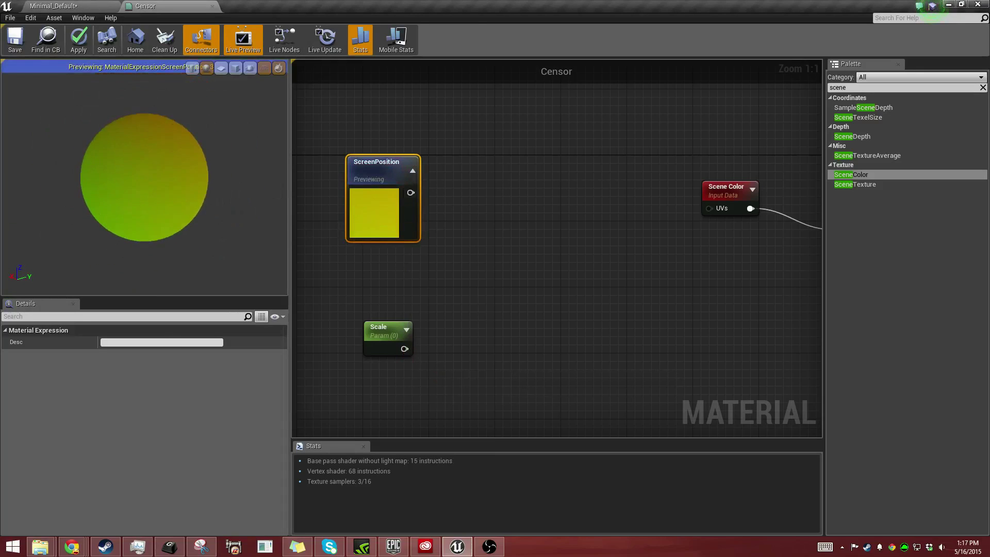
{"action": "mouse_move", "coordinate": [139, 203]}
{"action": "middle_mouse_down"}
{"action": "mouse_move", "coordinate": [108, 216]}
{"action": "mouse_move", "coordinate": [269, 265]}
{"action": "mouse_move", "coordinate": [171, 187]}
{"action": "mouse_move", "coordinate": [128, 217]}
{"action": "middle_mouse_up"}
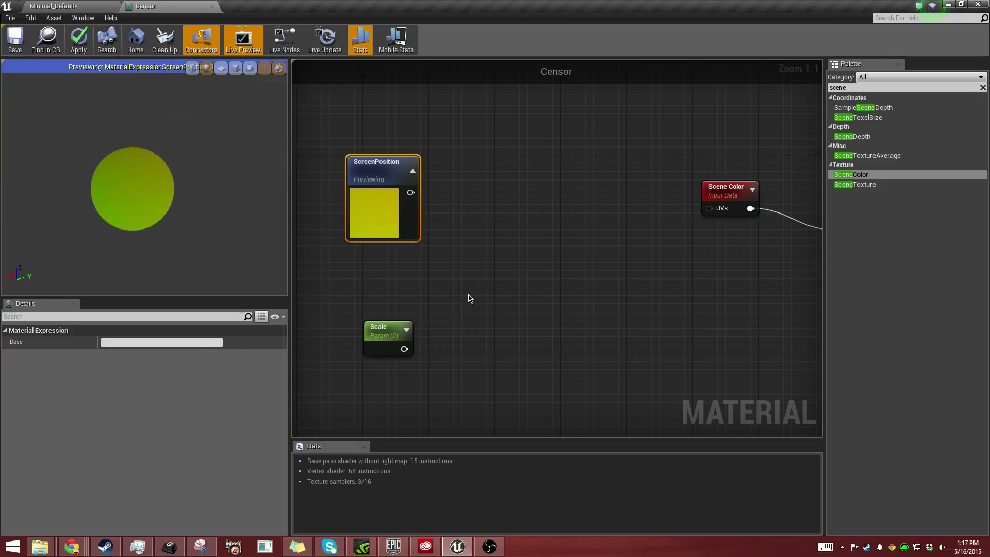
Step: Shift the Scale parameter node slightly left beneath the ScreenPosition node
{"action": "left_click", "coordinate": [588, 285]}
{"action": "left_click", "coordinate": [382, 201]}
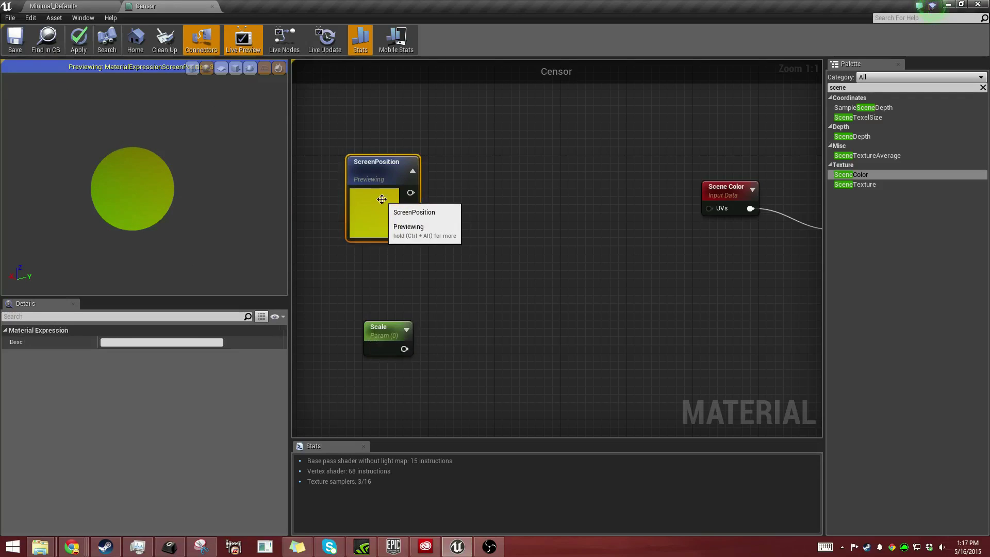
{"action": "left_click", "coordinate": [387, 334]}
{"action": "left_click_drag", "start_coordinate": [388, 340], "coordinate": [380, 339]}
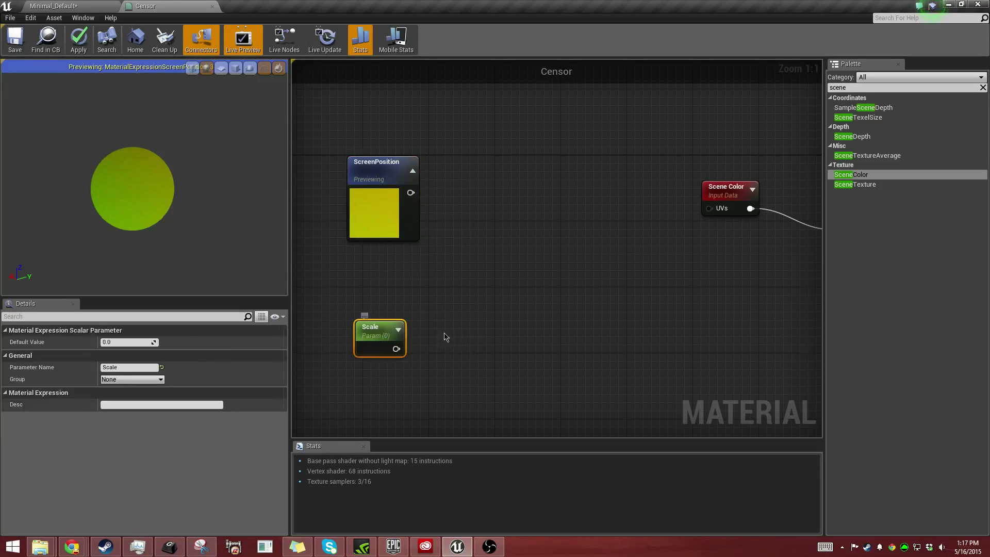
{"action": "left_click", "coordinate": [586, 284]}
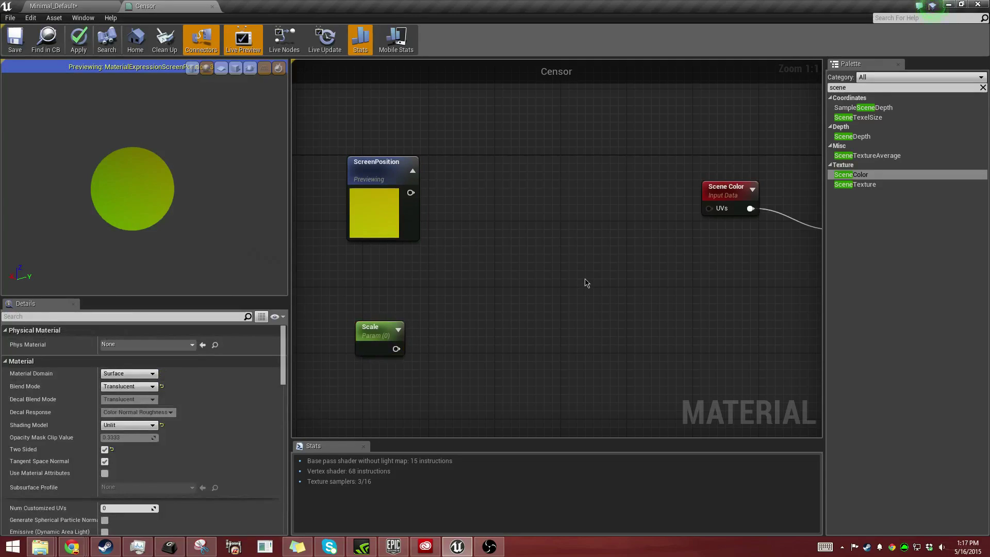
Step: Add a Divide node, wire ScreenPosition into A and Scale into B, and connect its output to Scene Color's UVs
{"action": "key", "text": "d"}
{"action": "left_click", "coordinate": [585, 280]}
{"action": "left_click_drag", "start_coordinate": [612, 286], "coordinate": [620, 252]}
{"action": "left_click_drag", "start_coordinate": [410, 193], "coordinate": [602, 267]}
{"action": "left_click_drag", "start_coordinate": [396, 348], "coordinate": [710, 209]}
Step: Set the Scale parameter's default value to 1.0 and save the material
{"action": "left_click", "coordinate": [380, 335]}
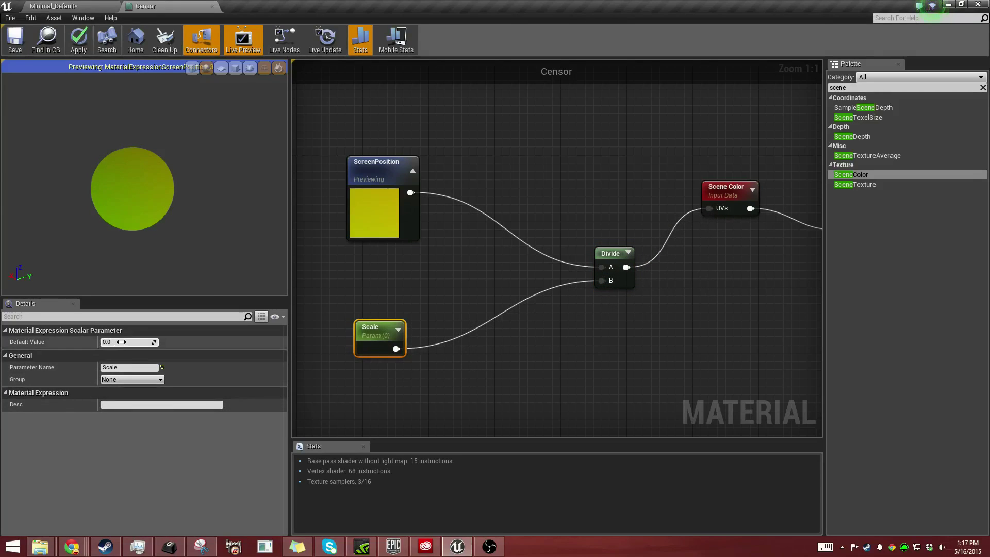
{"action": "key", "text": "Return"}
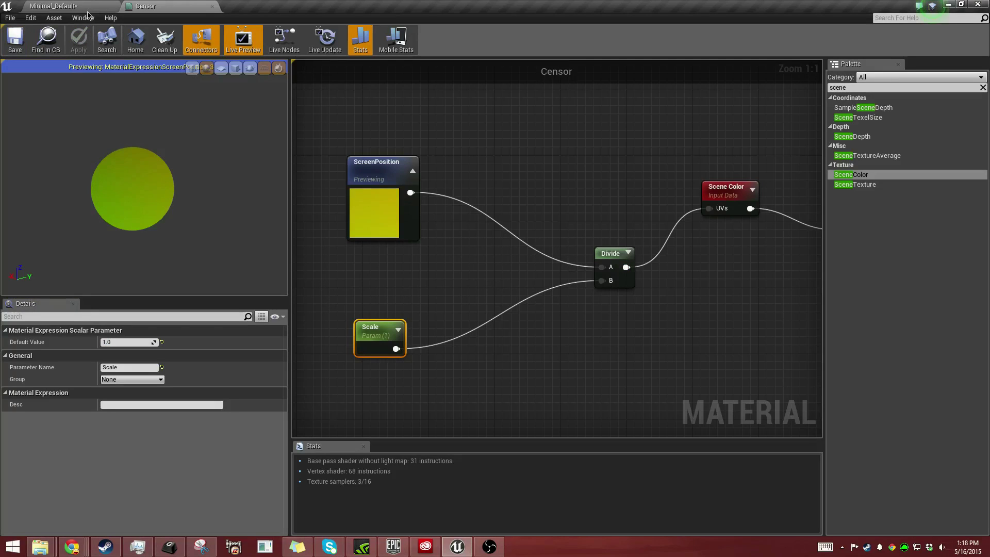
Step: Return to the level and open the Censor_Inst material instance in a floating window over the scene
{"action": "left_click", "coordinate": [82, 6]}
{"action": "double_click", "coordinate": [200, 473]}
{"action": "left_click_drag", "start_coordinate": [250, 6], "coordinate": [467, 111]}
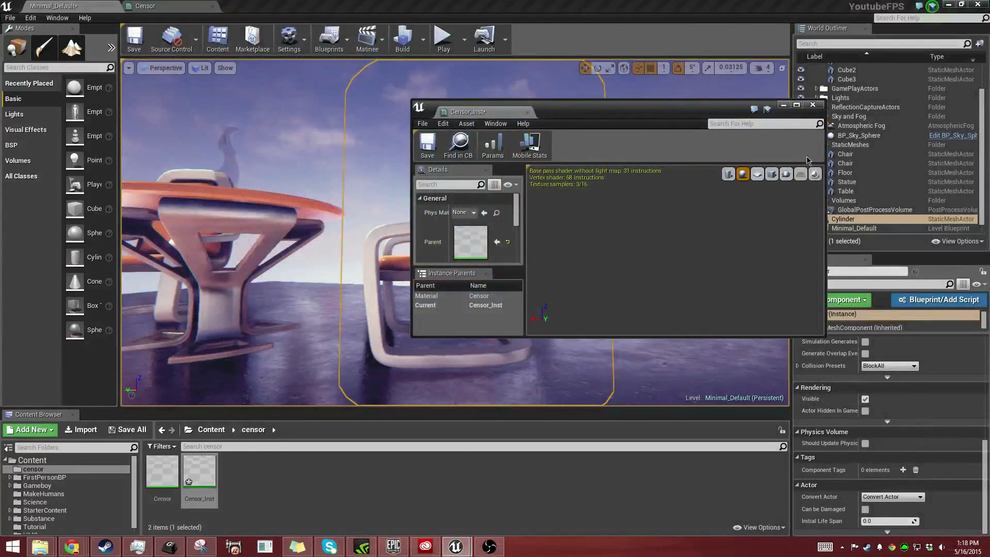
{"action": "left_click", "coordinate": [496, 124]}
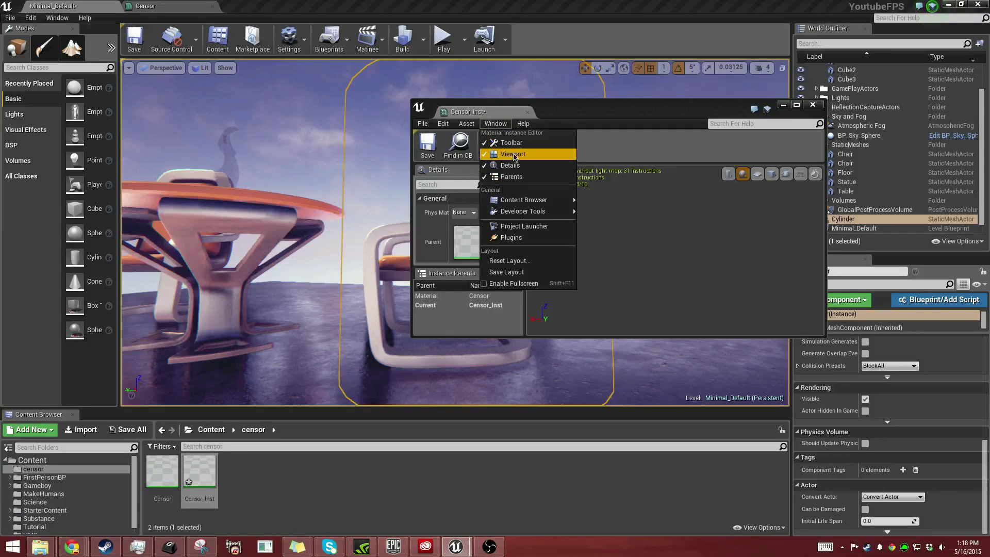
{"action": "left_click", "coordinate": [512, 154]}
{"action": "left_click", "coordinate": [498, 125]}
{"action": "left_click", "coordinate": [504, 154]}
Step: Move the Censor_Inst window clear of the cylinder, override its Scale parameter, and try values from about 2.4 to 21.3 on the cylinder
{"action": "mouse_move", "coordinate": [515, 115]}
{"action": "left_mouse_down"}
{"action": "mouse_move", "coordinate": [585, 117]}
{"action": "mouse_move", "coordinate": [510, 116]}
{"action": "left_mouse_up"}
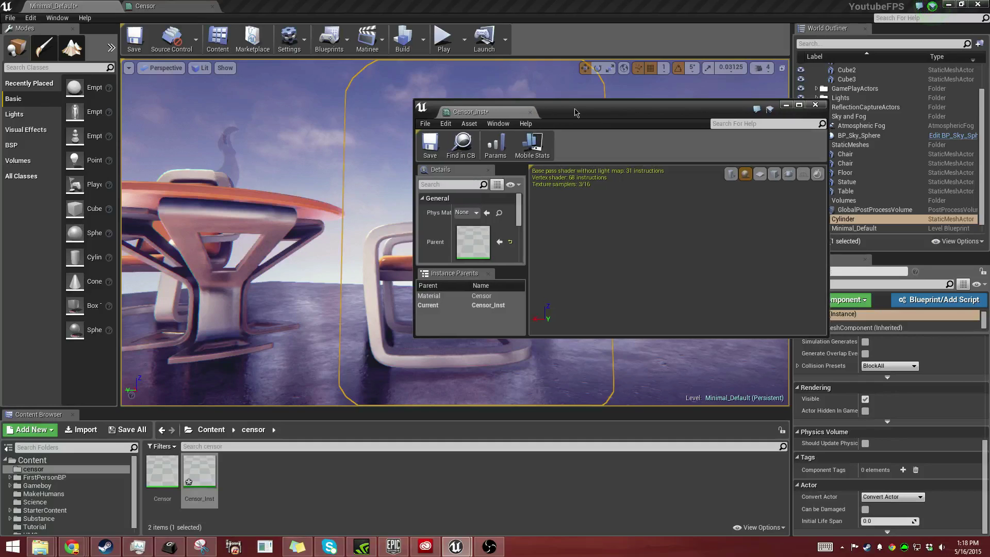
{"action": "left_click_drag", "start_coordinate": [574, 112], "coordinate": [737, 87]}
{"action": "scroll", "coordinate": [593, 217], "scroll_direction": "down", "scroll_amount": 3}
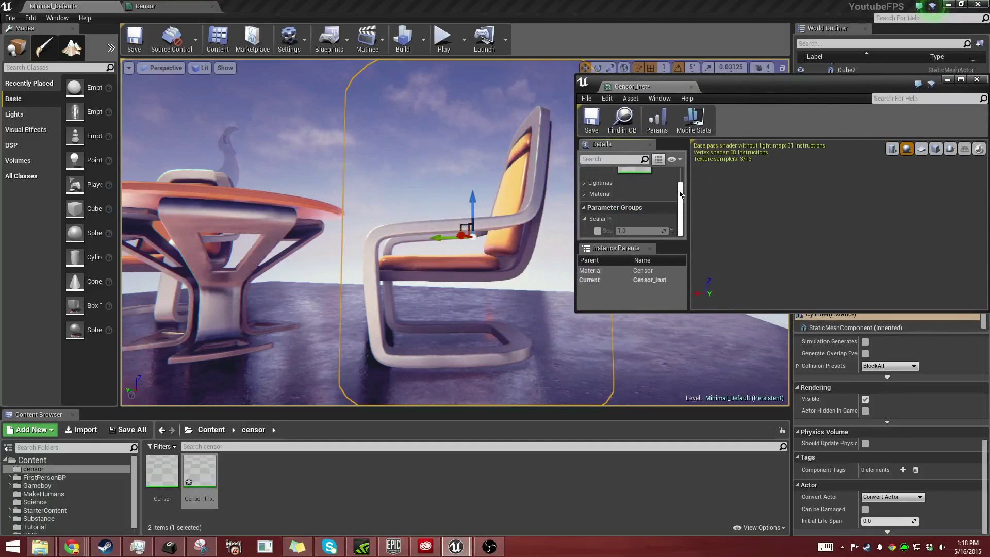
{"action": "left_click", "coordinate": [596, 231]}
{"action": "mouse_move", "coordinate": [640, 231]}
{"action": "left_mouse_down"}
{"action": "mouse_move", "coordinate": [662, 231]}
{"action": "mouse_move", "coordinate": [625, 231]}
{"action": "left_mouse_up"}
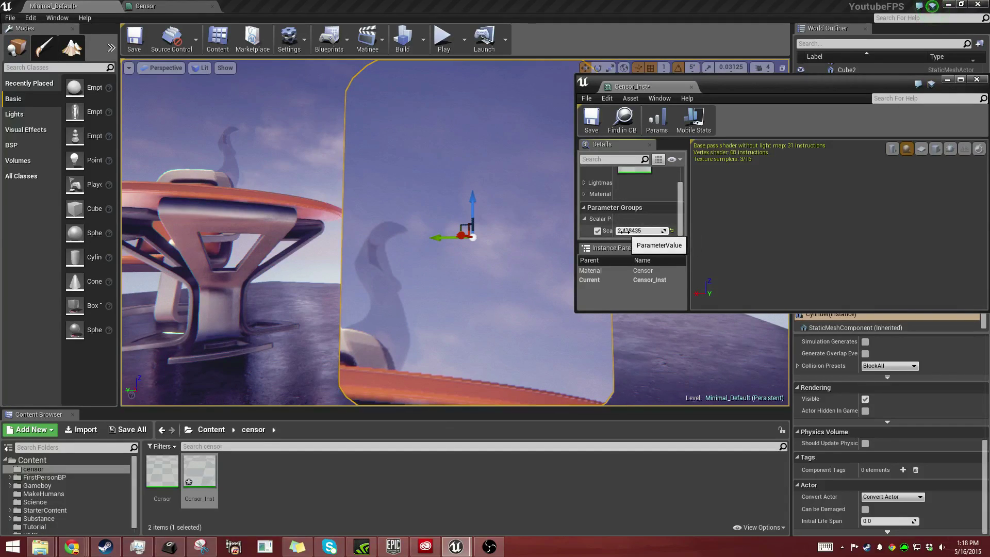
{"action": "left_click_drag", "start_coordinate": [625, 231], "coordinate": [667, 231]}
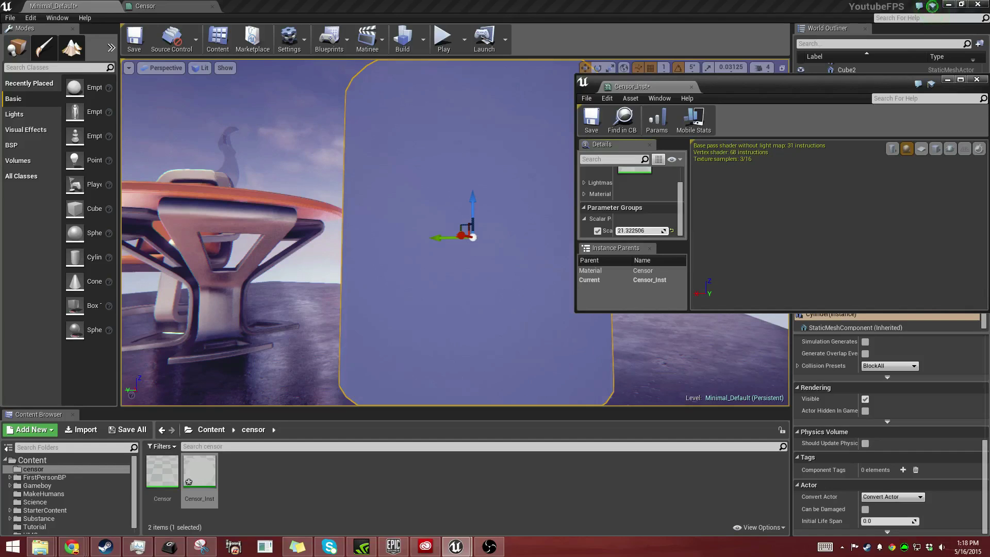
{"action": "right_click_drag", "start_coordinate": [479, 235], "coordinate": [523, 206]}
{"action": "key", "text": "d"}
{"action": "key", "text": "a"}
{"action": "key", "text": "a"}
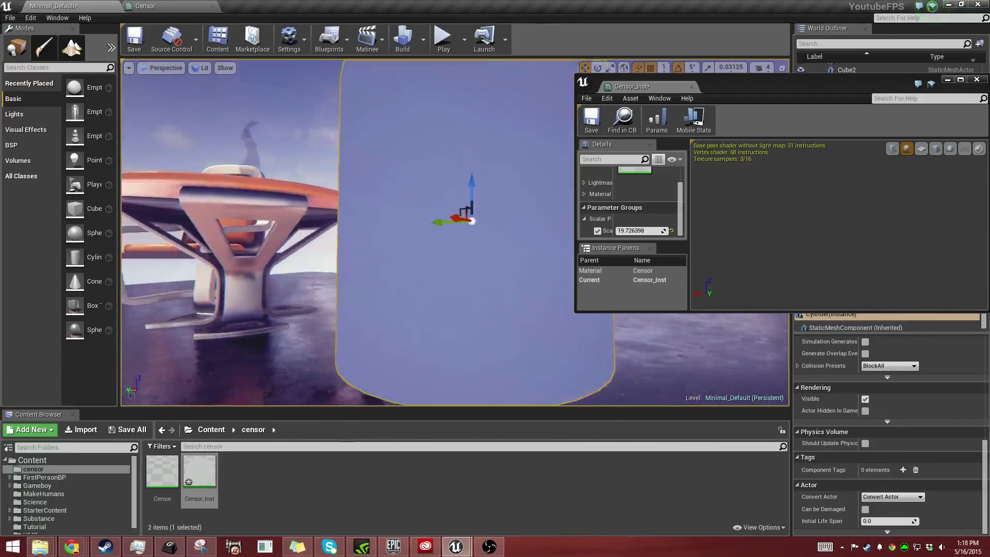
Step: Set the Scale parameter of Censor_Inst to 1.0
{"action": "left_click", "coordinate": [632, 230]}
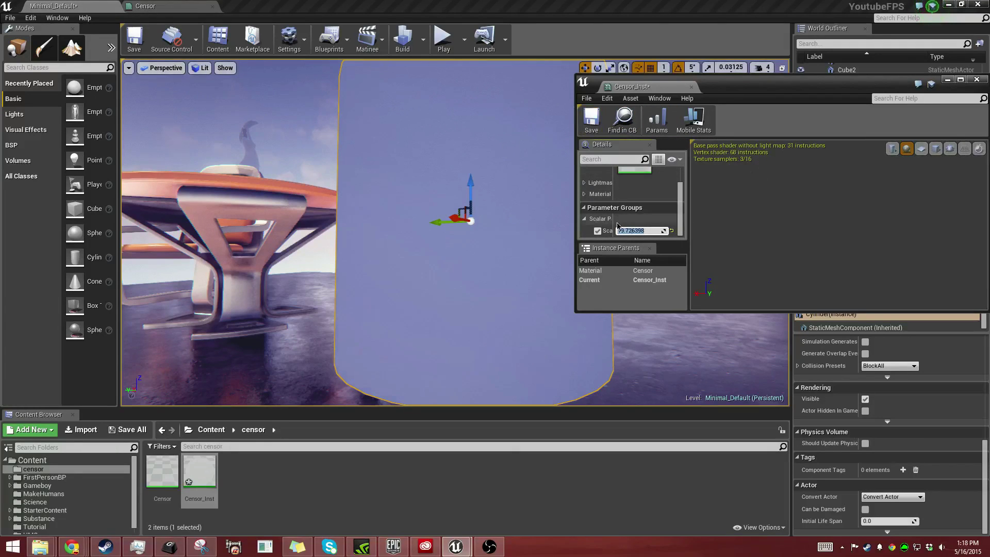
{"action": "type", "text": "1"}
{"action": "key", "text": "Return"}
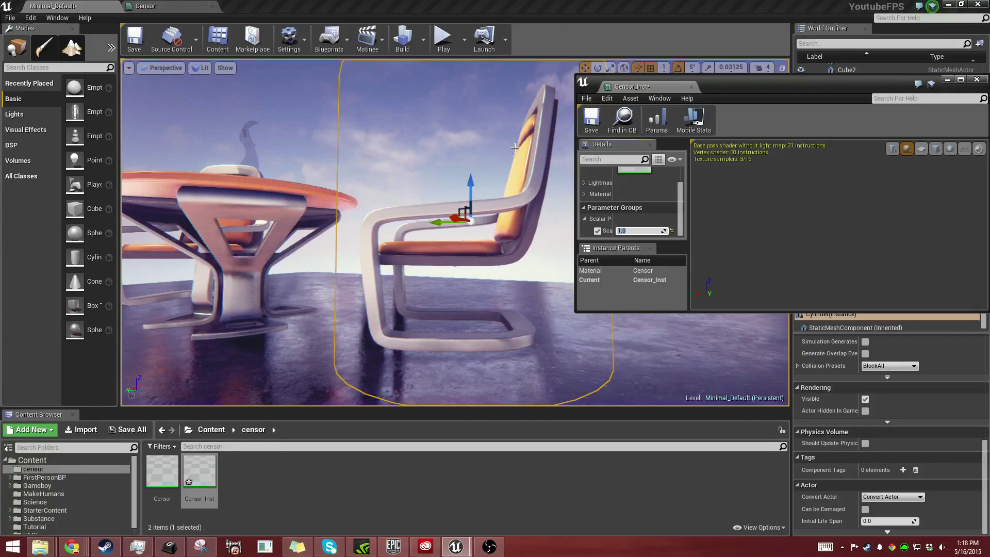
Step: Minimize the Censor_Inst window, move ScreenPosition farther left in the Censor graph, and stop previewing that node
{"action": "left_click", "coordinate": [144, 5]}
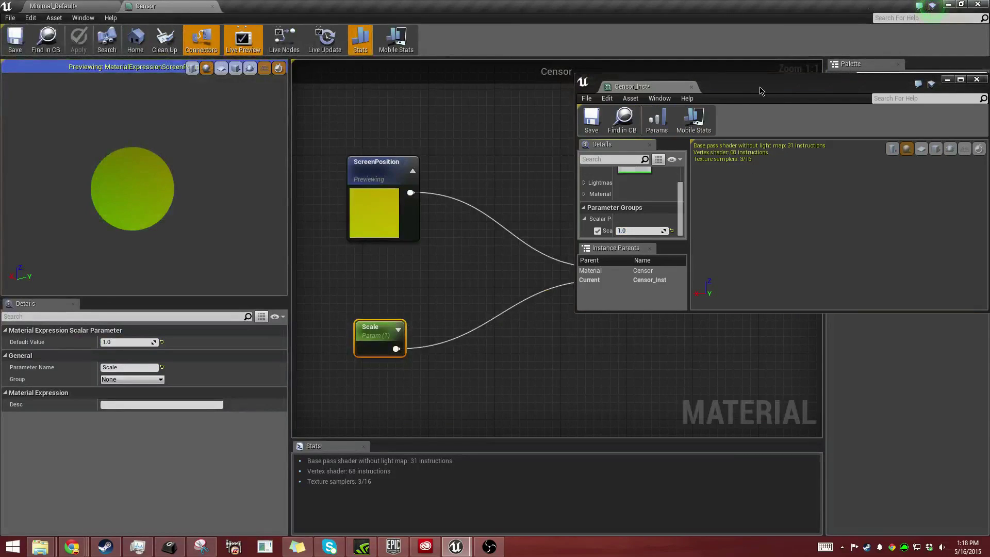
{"action": "left_click", "coordinate": [948, 80]}
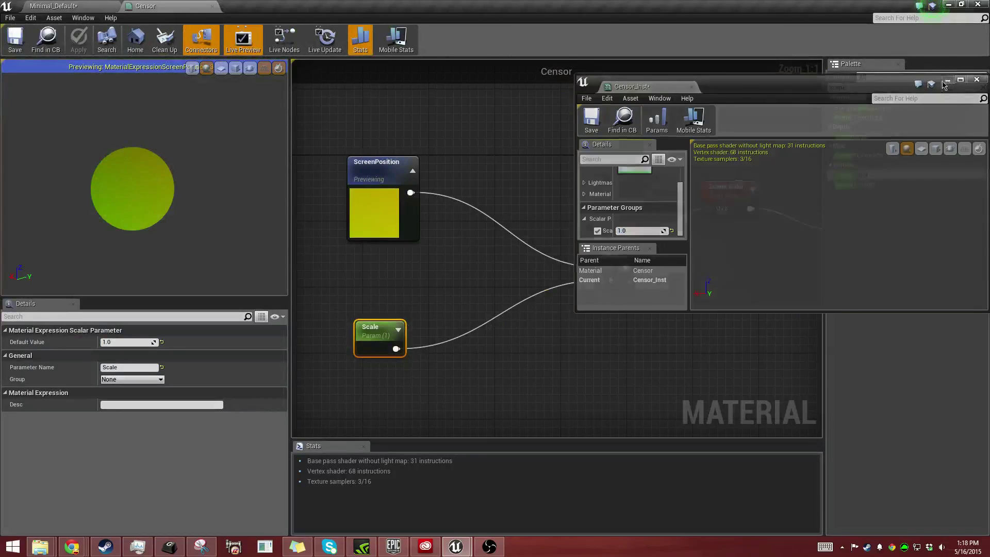
{"action": "right_click_drag", "start_coordinate": [389, 278], "coordinate": [560, 290]}
{"action": "left_click_drag", "start_coordinate": [534, 174], "coordinate": [333, 163]}
{"action": "right_click", "coordinate": [395, 165]}
{"action": "left_click", "coordinate": [433, 170]}
{"action": "right_click_drag", "start_coordinate": [464, 161], "coordinate": [354, 126]}
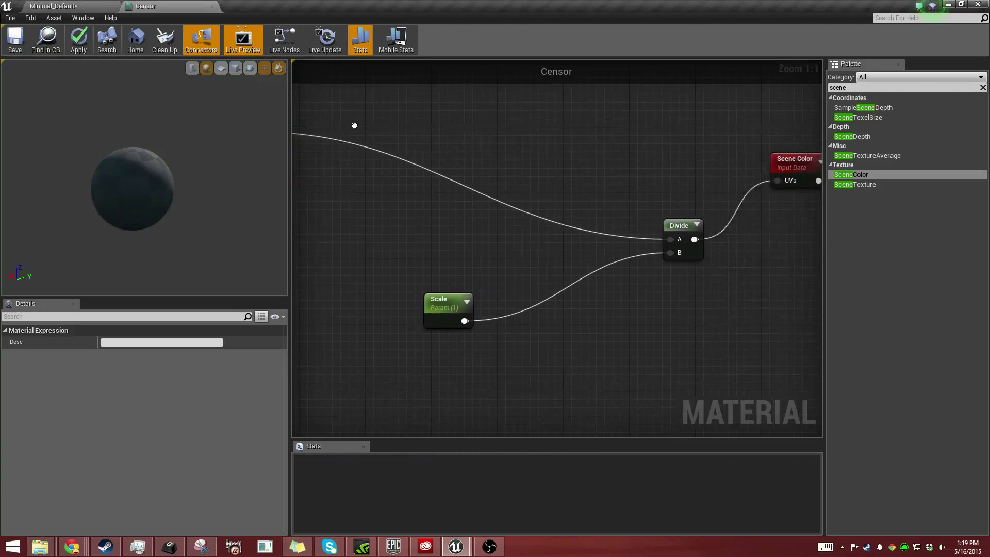
Step: Move the Scale node farther left and raise the Divide node level with Scene Color
{"action": "left_click", "coordinate": [441, 301]}
{"action": "left_click_drag", "start_coordinate": [441, 301], "coordinate": [368, 318]}
{"action": "left_click_drag", "start_coordinate": [679, 227], "coordinate": [678, 170]}
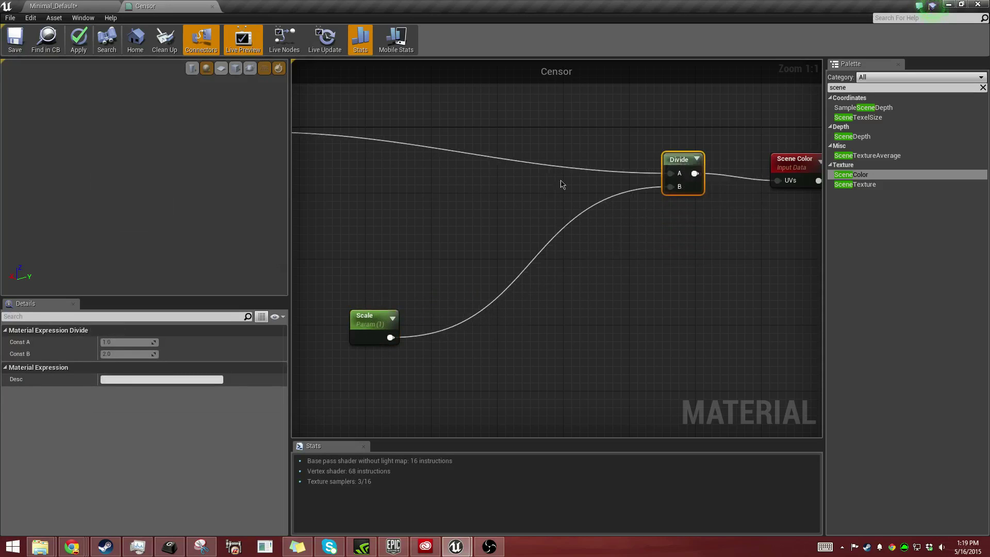
Step: Move the Scale node farther left in the Censor graph and add a Floor node beside it
{"action": "right_click_drag", "start_coordinate": [527, 189], "coordinate": [695, 201]}
{"action": "left_click_drag", "start_coordinate": [539, 334], "coordinate": [415, 332]}
{"action": "right_click", "coordinate": [490, 335]}
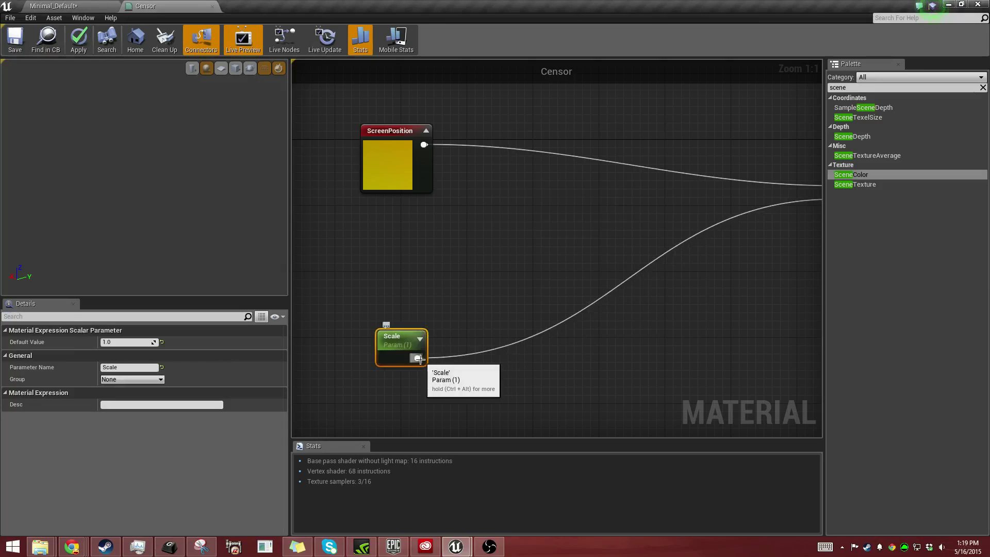
{"action": "right_click", "coordinate": [469, 332]}
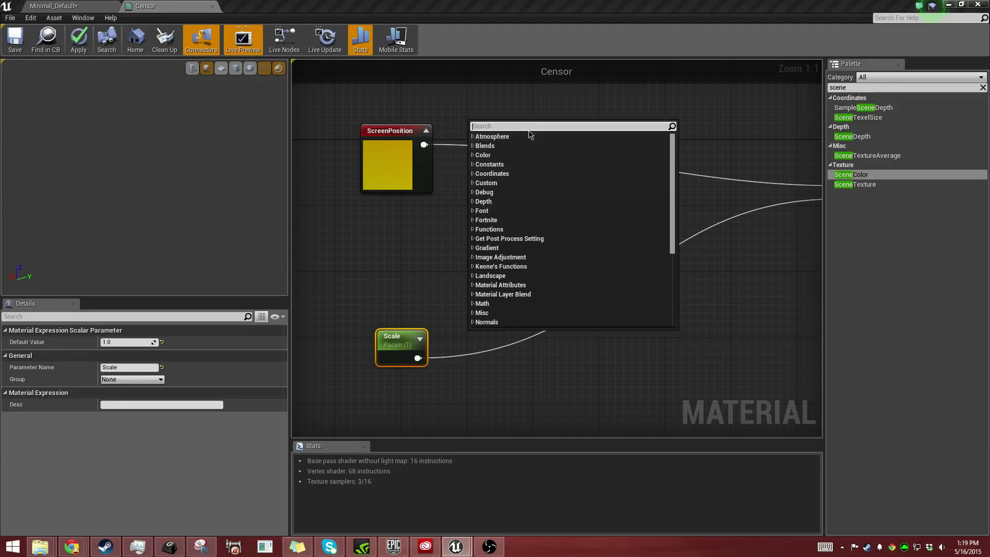
{"action": "type", "text": "fl"}
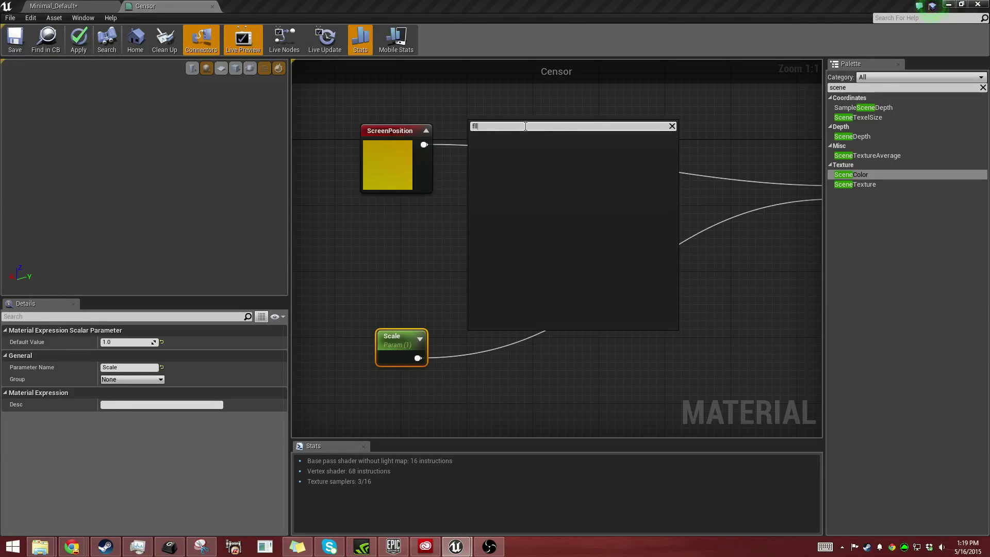
{"action": "type", "text": "oor"}
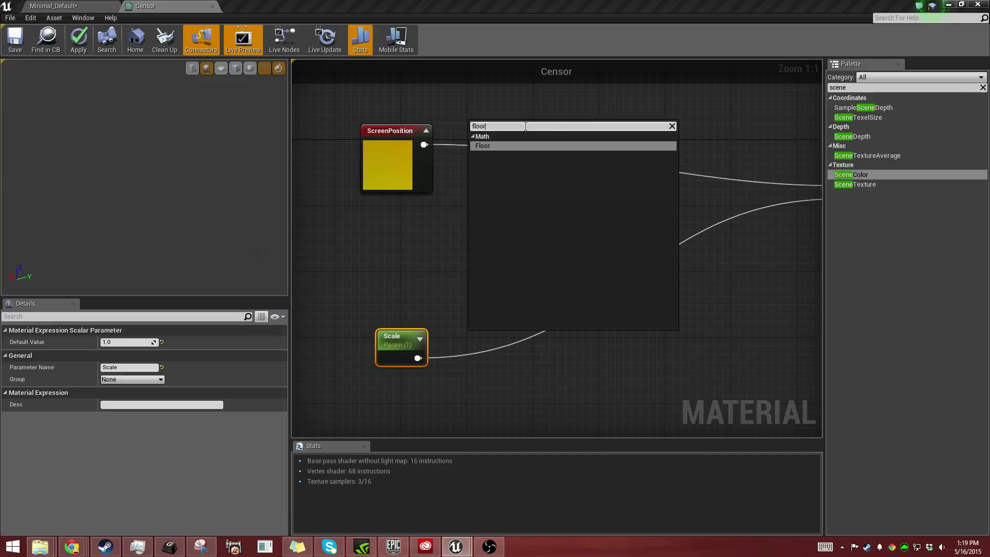
{"action": "left_click", "coordinate": [505, 146]}
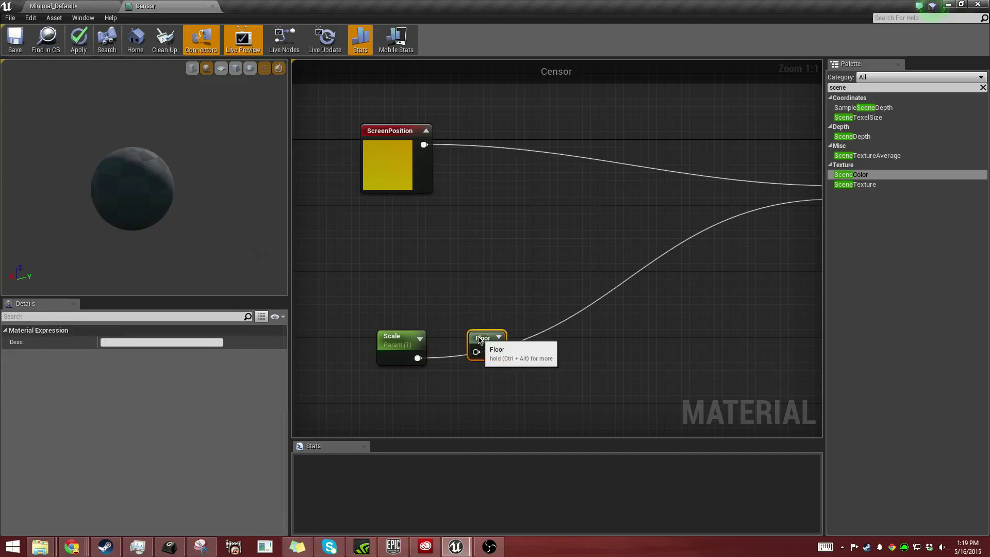
Step: Place the Floor node above and right of Scale, and wire Scale through it into the Divide node's B input
{"action": "left_click_drag", "start_coordinate": [478, 336], "coordinate": [502, 294]}
{"action": "left_click_drag", "start_coordinate": [418, 358], "coordinate": [504, 317]}
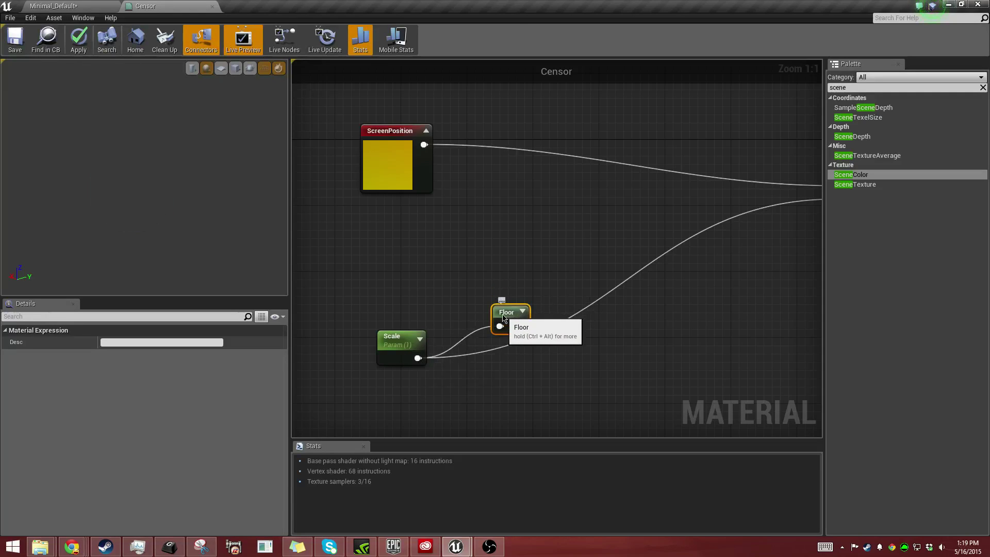
{"action": "right_click_drag", "start_coordinate": [570, 265], "coordinate": [465, 278]}
{"action": "left_click_drag", "start_coordinate": [417, 342], "coordinate": [735, 215]}
{"action": "right_click_drag", "start_coordinate": [416, 282], "coordinate": [529, 279]}
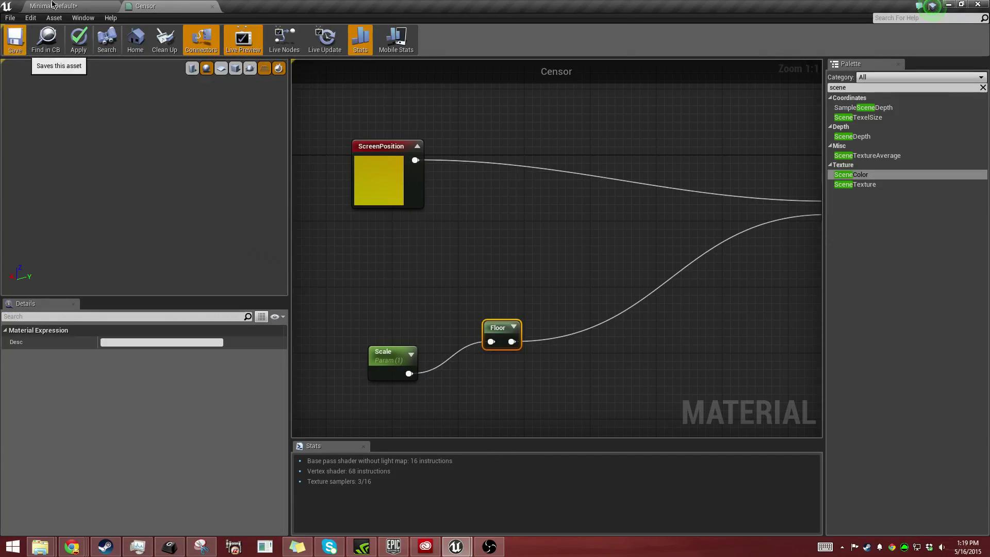
Step: Save the Censor material, return to the level, and try Scale values of about 2.1 and 1.7 in Censor_Inst on the cylinder
{"action": "key", "text": "ctrl+s"}
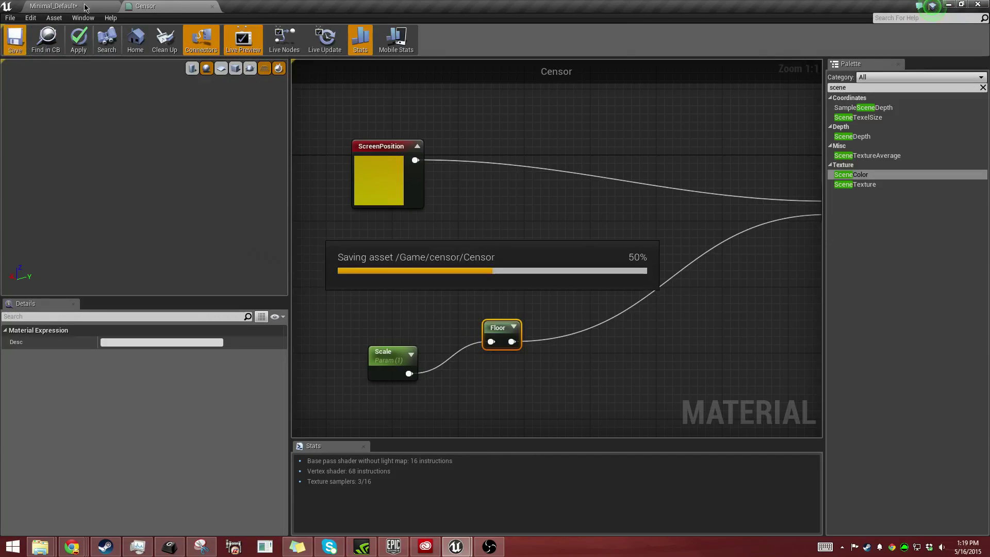
{"action": "left_click", "coordinate": [86, 8]}
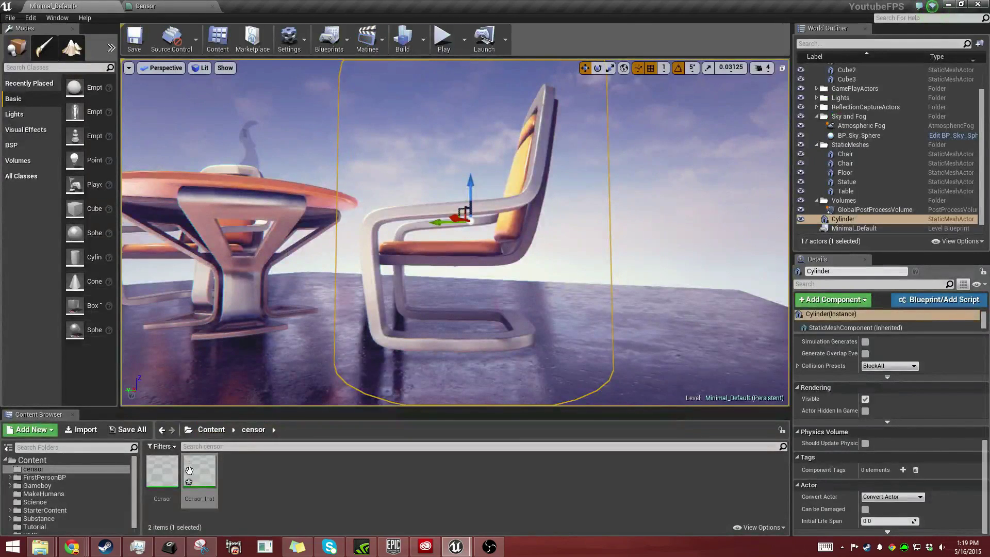
{"action": "mouse_move", "coordinate": [456, 547]}
{"action": "left_click", "coordinate": [516, 490]}
{"action": "left_click_drag", "start_coordinate": [639, 231], "coordinate": [662, 230]}
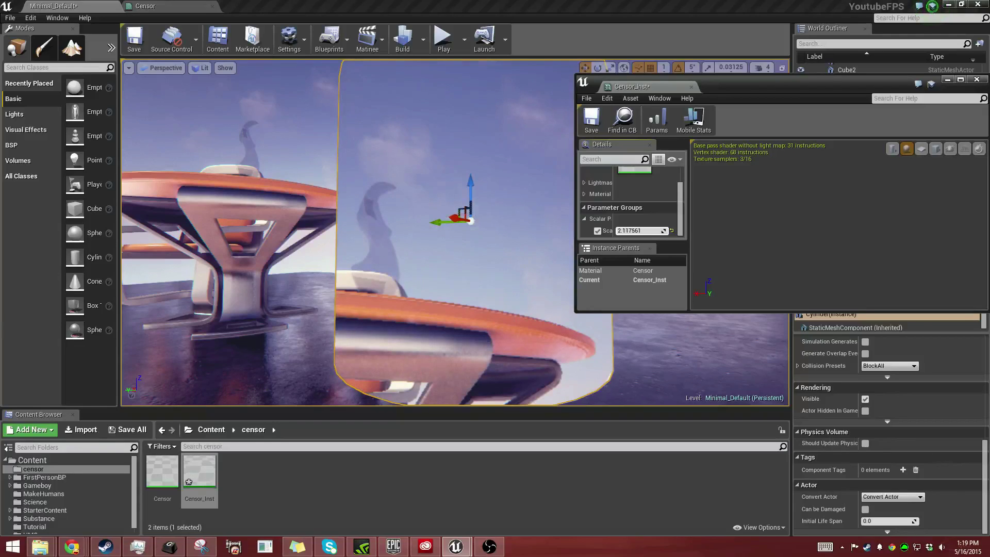
{"action": "mouse_move", "coordinate": [662, 230]}
{"action": "left_mouse_down"}
{"action": "mouse_move", "coordinate": [670, 231]}
{"action": "mouse_move", "coordinate": [655, 231]}
{"action": "left_mouse_up"}
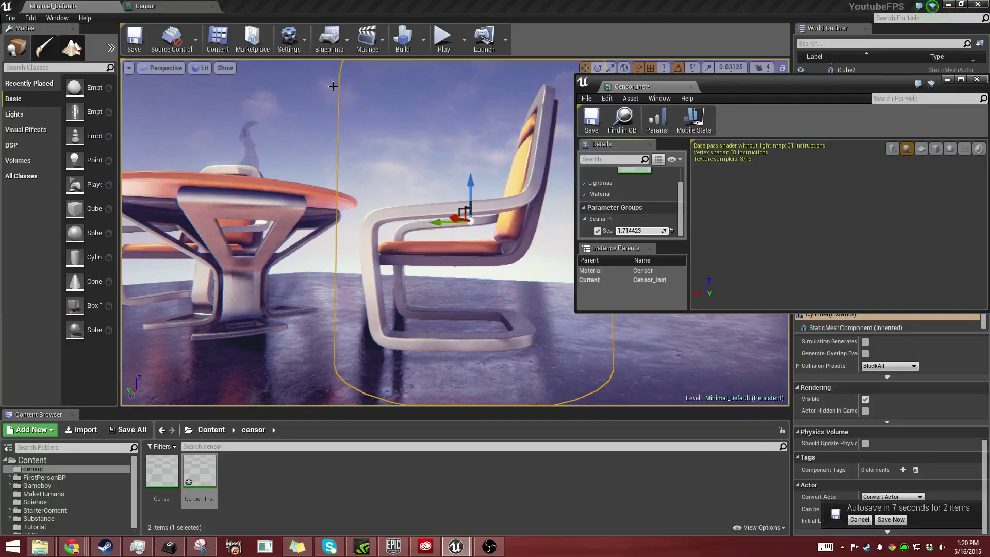
Step: Return to the Censor graph and move the ScreenPosition node farther left, away from the Divide node
{"action": "left_click", "coordinate": [165, 12]}
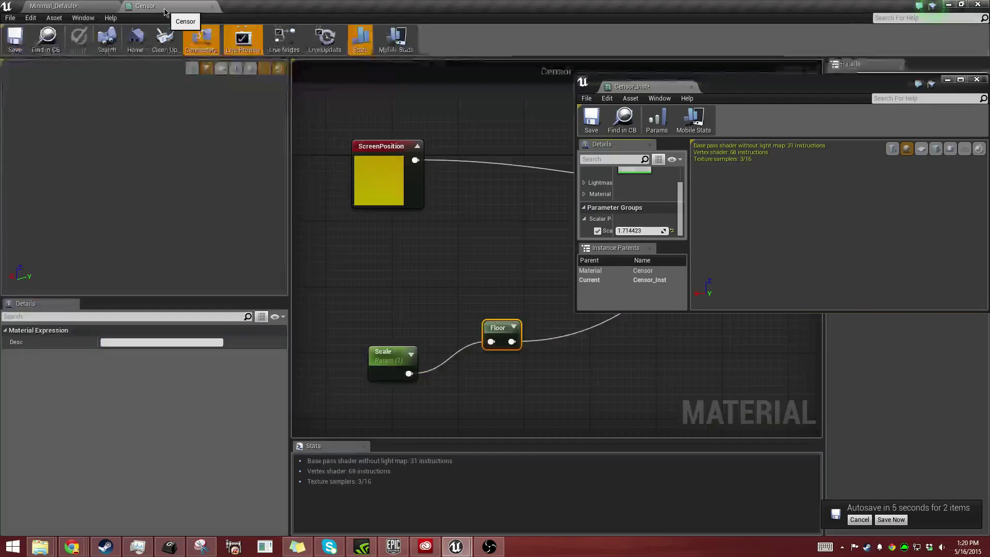
{"action": "right_click_drag", "start_coordinate": [515, 212], "coordinate": [447, 253]}
{"action": "left_click_drag", "start_coordinate": [316, 191], "coordinate": [287, 183]}
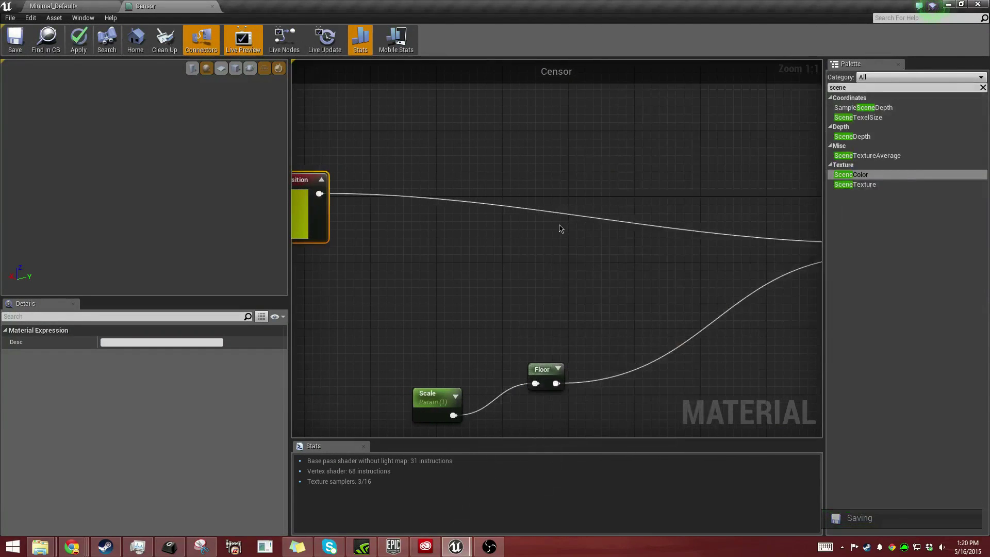
{"action": "right_click_drag", "start_coordinate": [562, 224], "coordinate": [453, 206]}
{"action": "right_click_drag", "start_coordinate": [314, 195], "coordinate": [442, 201]}
{"action": "right_click", "coordinate": [411, 174]}
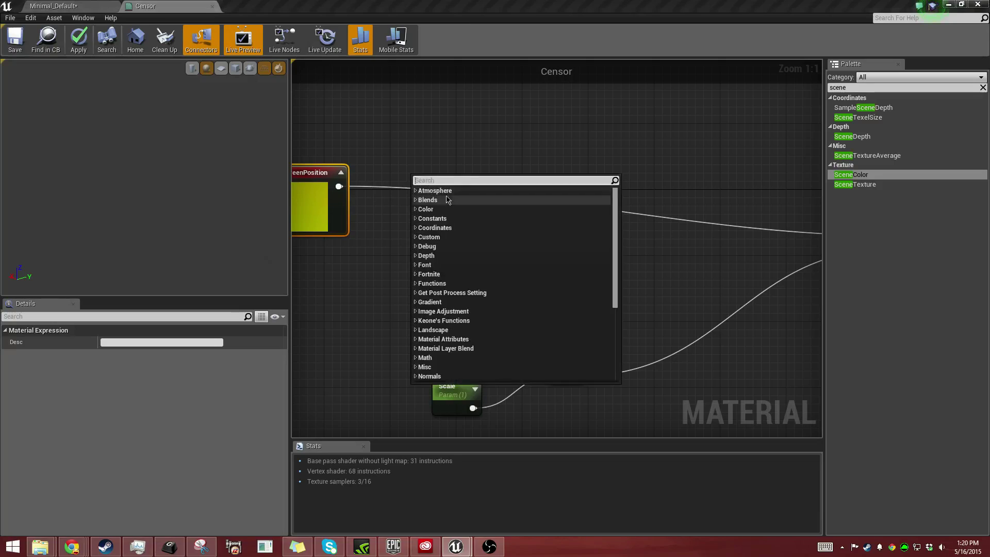
{"action": "scroll", "coordinate": [456, 183], "scroll_direction": "down", "scroll_amount": 5}
{"action": "left_click", "coordinate": [634, 155]}
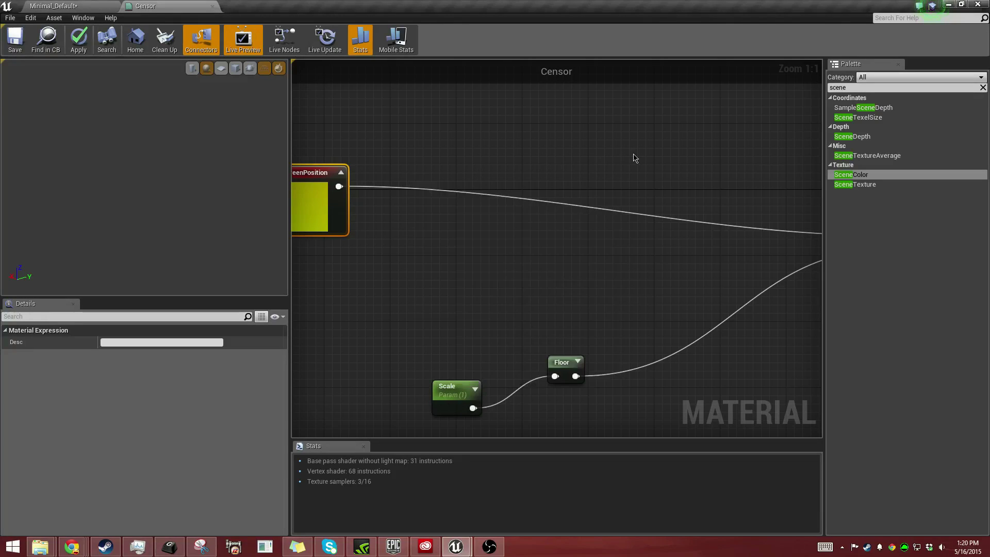
Step: Tidy the node layout: shift ScreenPosition slightly back toward Divide, raise Divide a little, and bring Floor closer to Scale
{"action": "right_click_drag", "start_coordinate": [580, 179], "coordinate": [535, 183]}
{"action": "right_click_drag", "start_coordinate": [377, 193], "coordinate": [489, 212]}
{"action": "left_click_drag", "start_coordinate": [373, 203], "coordinate": [413, 192]}
{"action": "right_click_drag", "start_coordinate": [578, 195], "coordinate": [469, 164]}
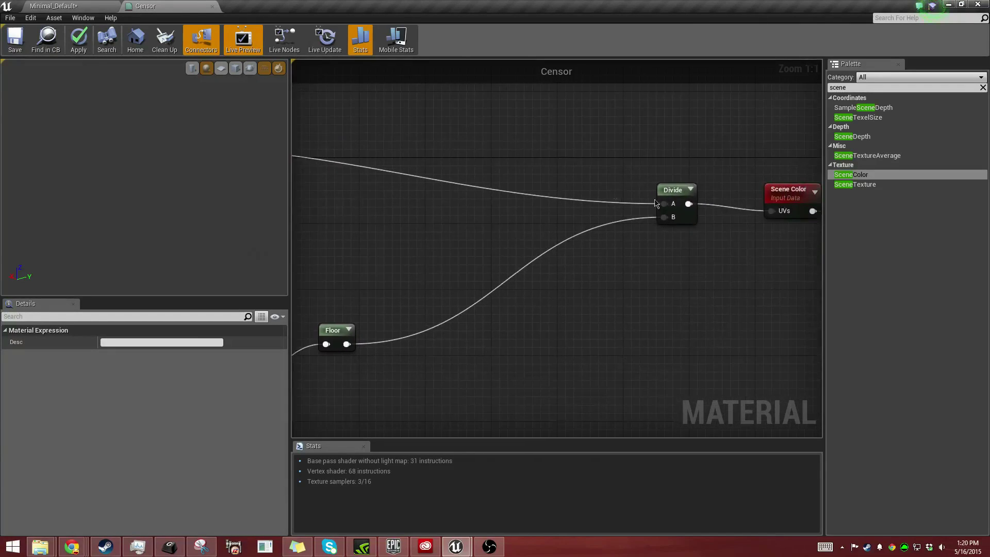
{"action": "left_click_drag", "start_coordinate": [676, 191], "coordinate": [677, 182]}
{"action": "right_click_drag", "start_coordinate": [500, 221], "coordinate": [637, 230]}
{"action": "left_click_drag", "start_coordinate": [480, 345], "coordinate": [452, 345]}
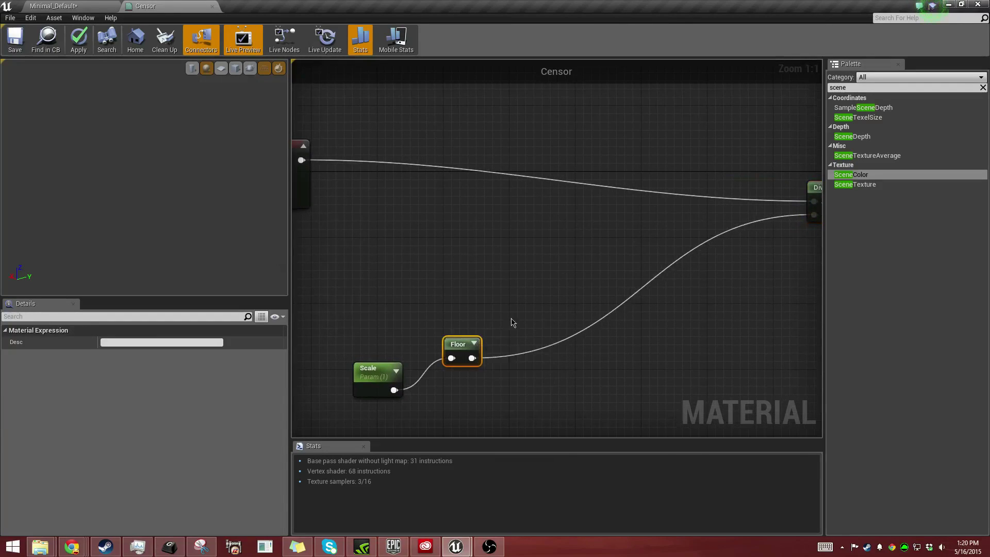
Step: Add a Multiply node and connect ScreenPosition to its A input and the Floor output to its B input
{"action": "left_click", "coordinate": [508, 326]}
{"action": "left_click", "coordinate": [520, 163]}
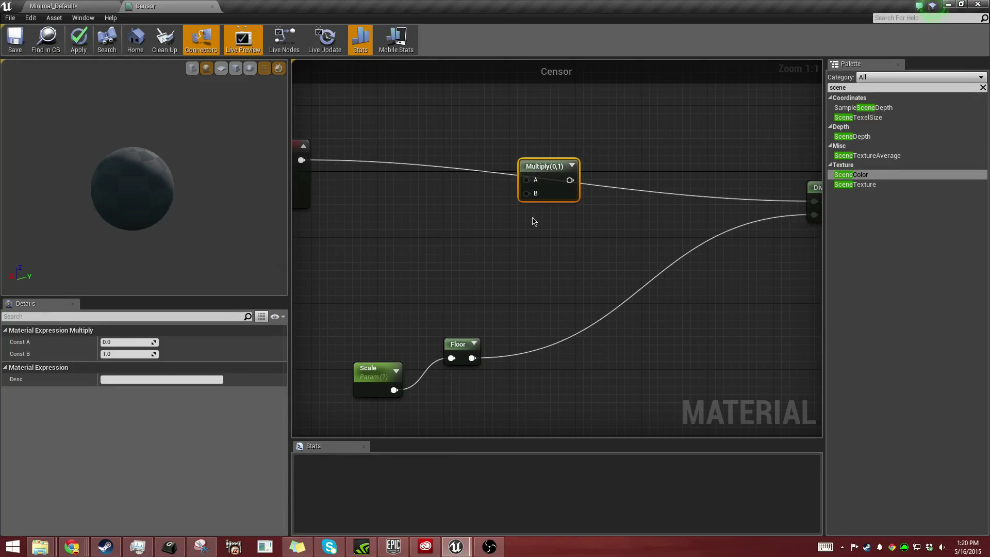
{"action": "left_click_drag", "start_coordinate": [528, 180], "coordinate": [401, 164]}
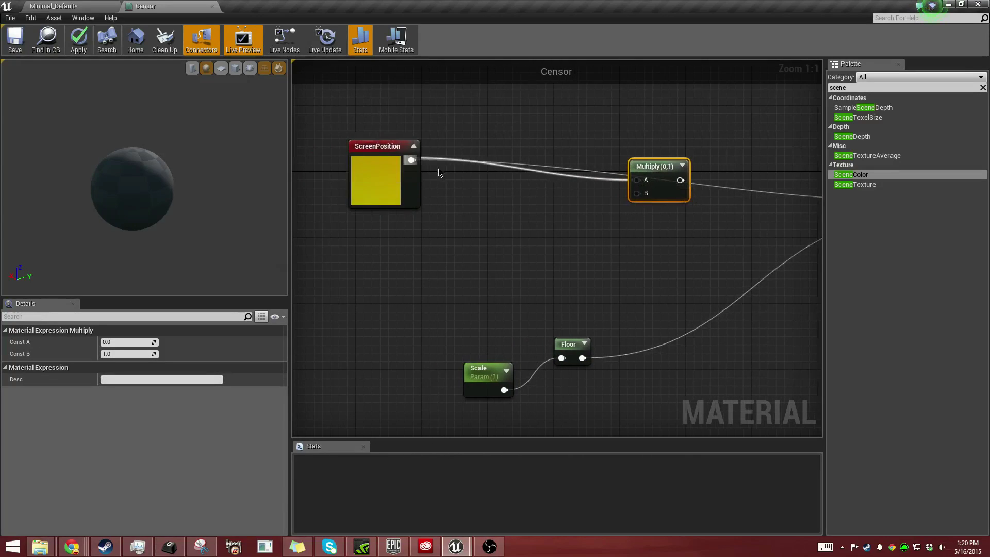
{"action": "left_click_drag", "start_coordinate": [582, 358], "coordinate": [600, 311]}
{"action": "left_click_drag", "start_coordinate": [637, 199], "coordinate": [585, 363]}
{"action": "left_click", "coordinate": [620, 224]}
Step: Reposition the Multiply node slightly higher and closer to the Divide node
{"action": "right_click_drag", "start_coordinate": [665, 207], "coordinate": [509, 232]}
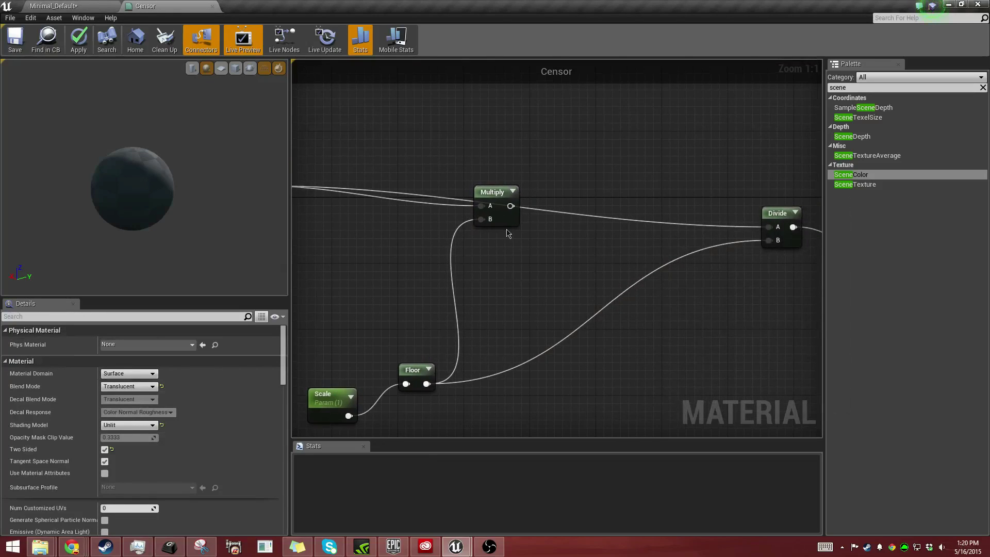
{"action": "left_click_drag", "start_coordinate": [476, 210], "coordinate": [577, 184]}
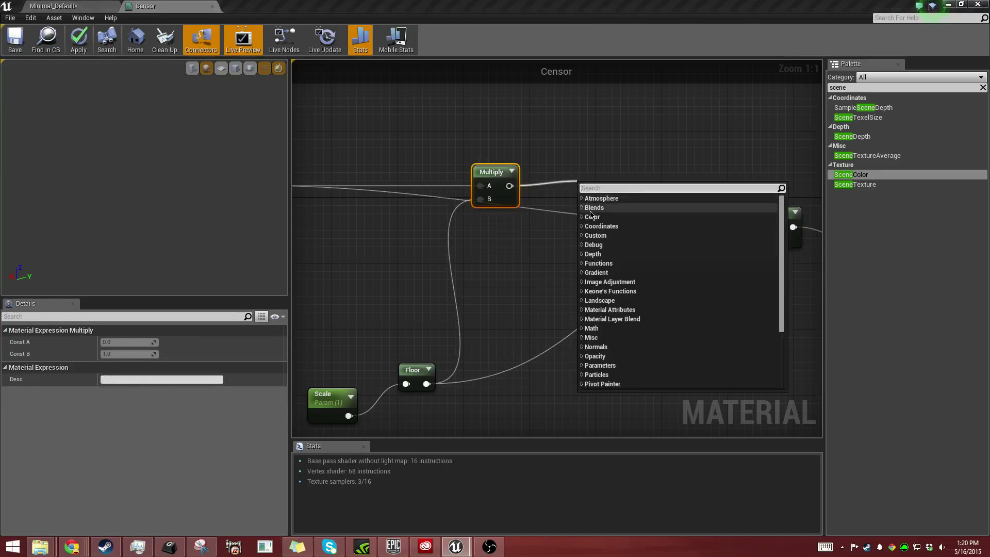
{"action": "left_click_drag", "start_coordinate": [494, 168], "coordinate": [567, 185]}
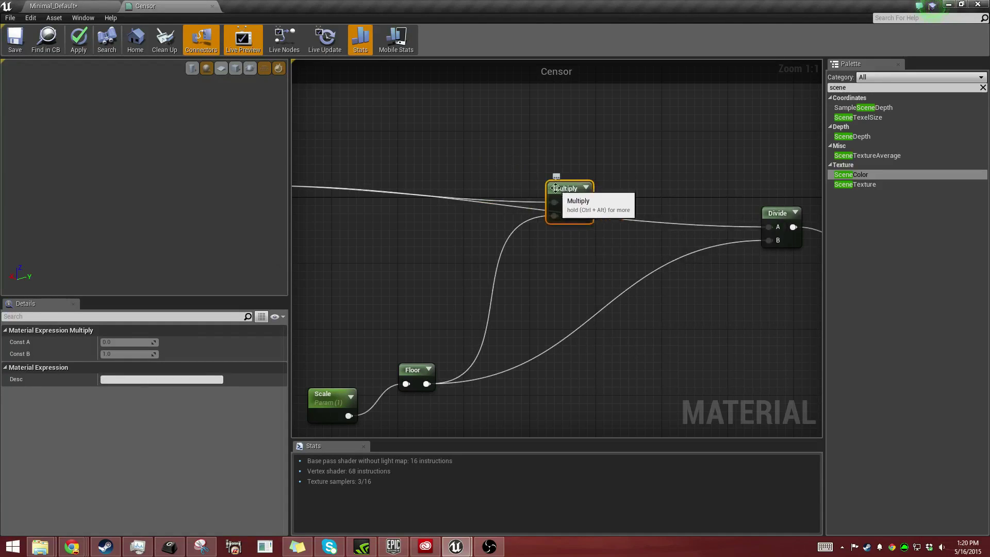
Step: Duplicate the Floor node and place the copy above the ScreenPosition wires, left of Multiply
{"action": "left_click", "coordinate": [476, 170]}
{"action": "right_click", "coordinate": [476, 170]}
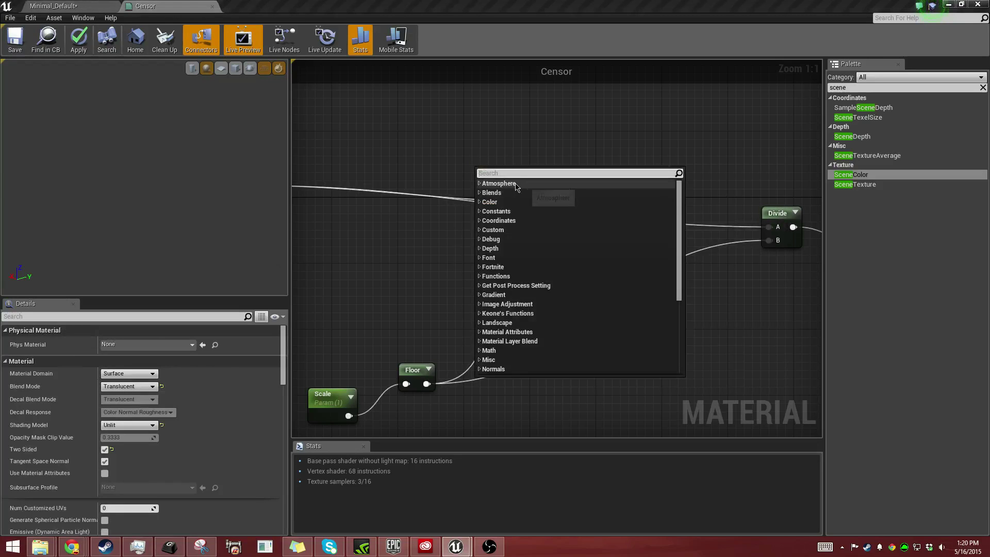
{"action": "left_click", "coordinate": [417, 373]}
{"action": "key", "text": "ctrl+w"}
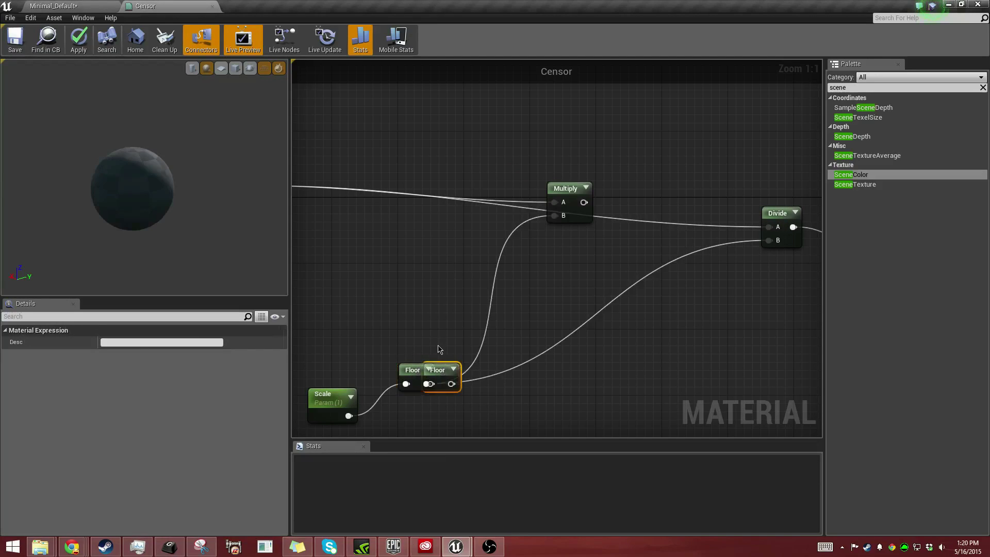
{"action": "left_click_drag", "start_coordinate": [436, 371], "coordinate": [423, 174]}
Step: Wire ScreenPosition through the duplicated Floor node into the Divide node's A input
{"action": "right_click_drag", "start_coordinate": [360, 184], "coordinate": [444, 172]}
{"action": "left_click_drag", "start_coordinate": [340, 174], "coordinate": [561, 141]}
{"action": "right_click_drag", "start_coordinate": [636, 145], "coordinate": [512, 166]}
{"action": "left_click_drag", "start_coordinate": [438, 162], "coordinate": [730, 236]}
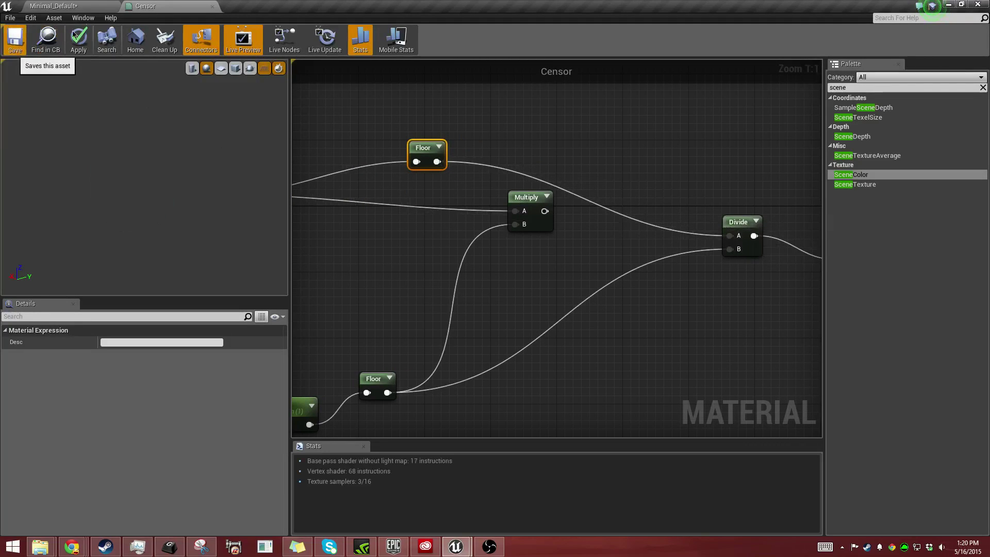
Step: Save the Censor material, view the cylinder from another angle in the level, and try a Scale of about 52 in Censor_Inst
{"action": "key", "text": "ctrl+s"}
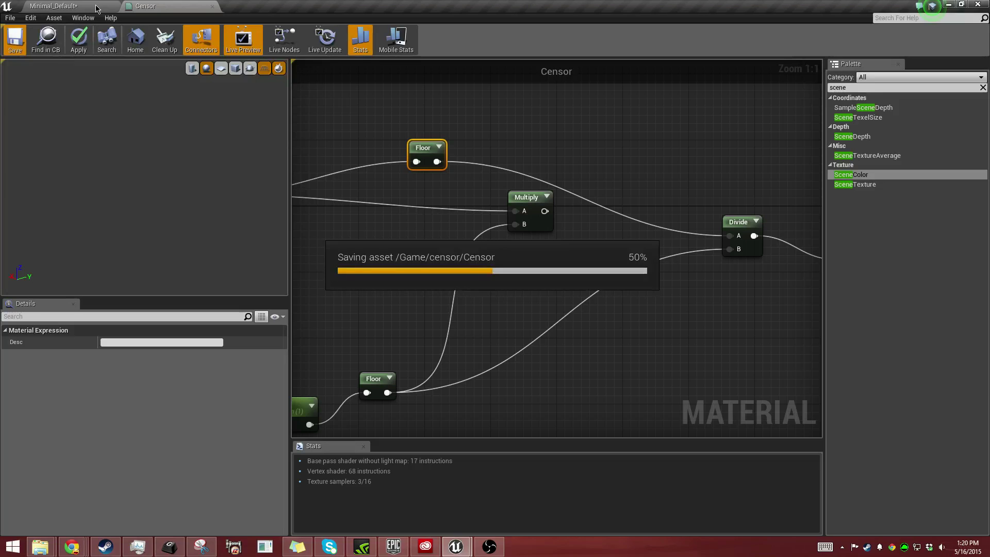
{"action": "left_click", "coordinate": [96, 8]}
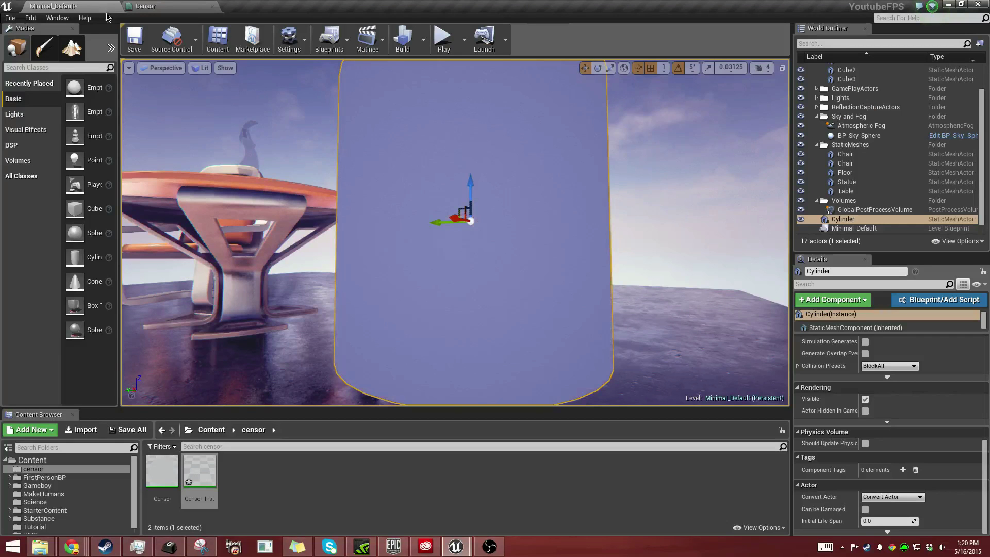
{"action": "left_click_drag", "start_coordinate": [417, 217], "coordinate": [371, 238]}
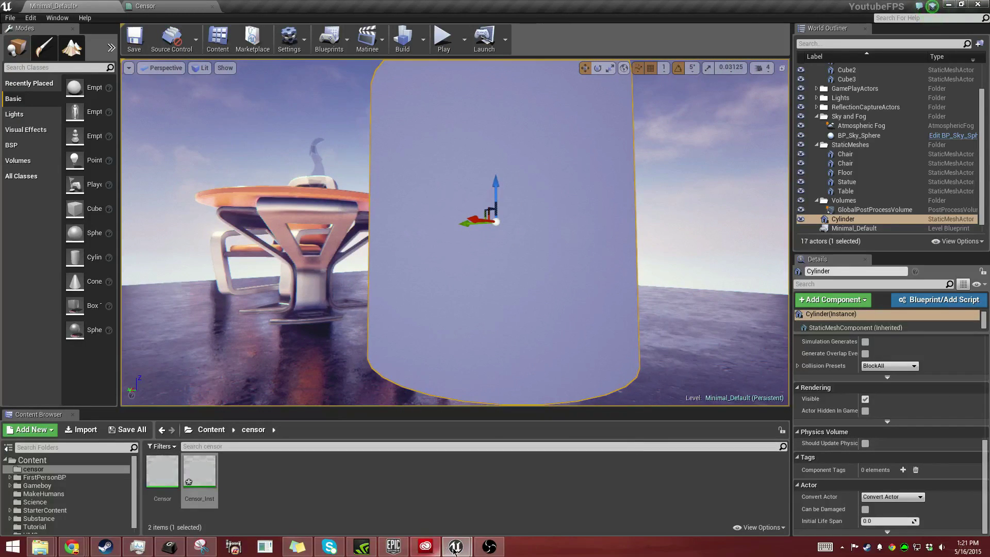
{"action": "mouse_move", "coordinate": [454, 550]}
{"action": "left_click", "coordinate": [529, 486]}
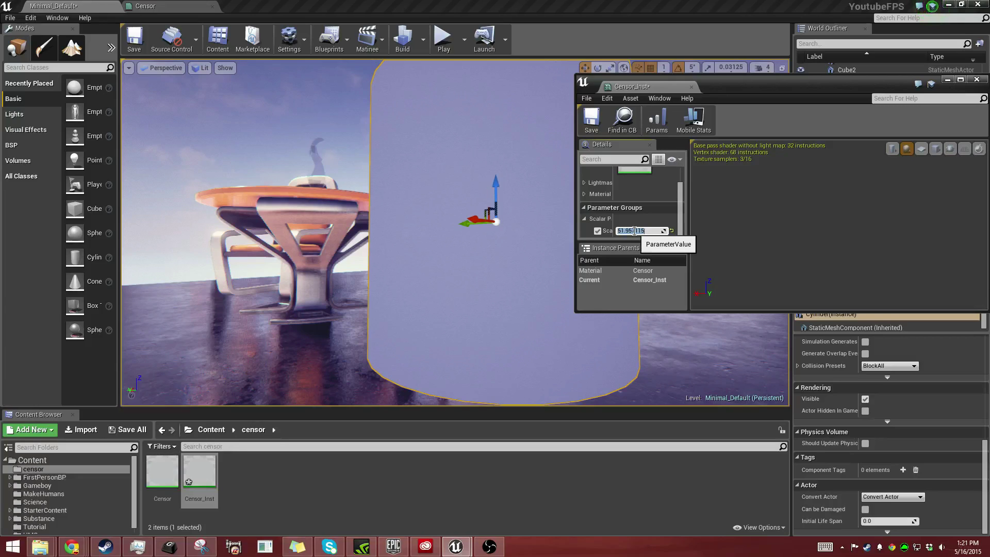
Step: Return to the Censor graph and minimize the Censor_Inst window covering it
{"action": "left_click", "coordinate": [162, 7]}
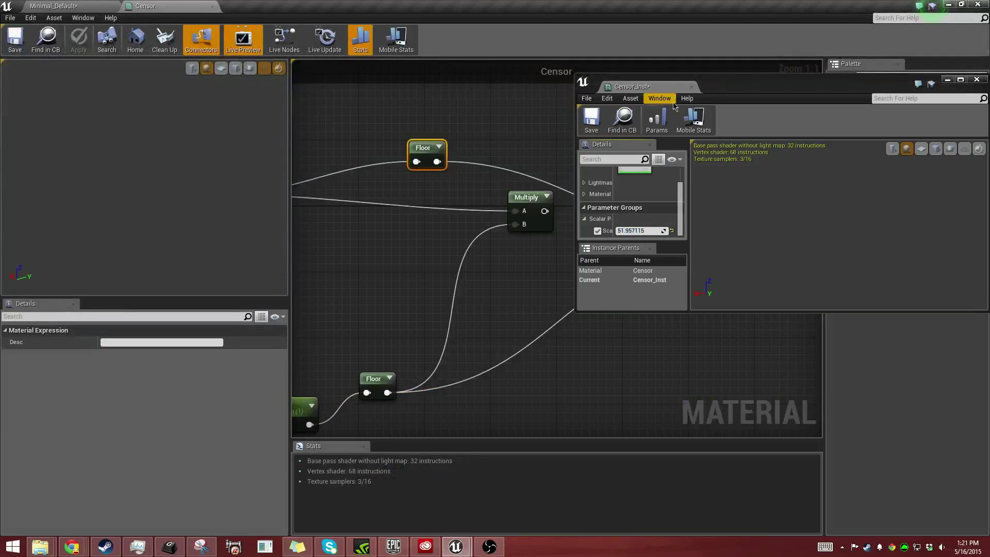
{"action": "right_click", "coordinate": [493, 147]}
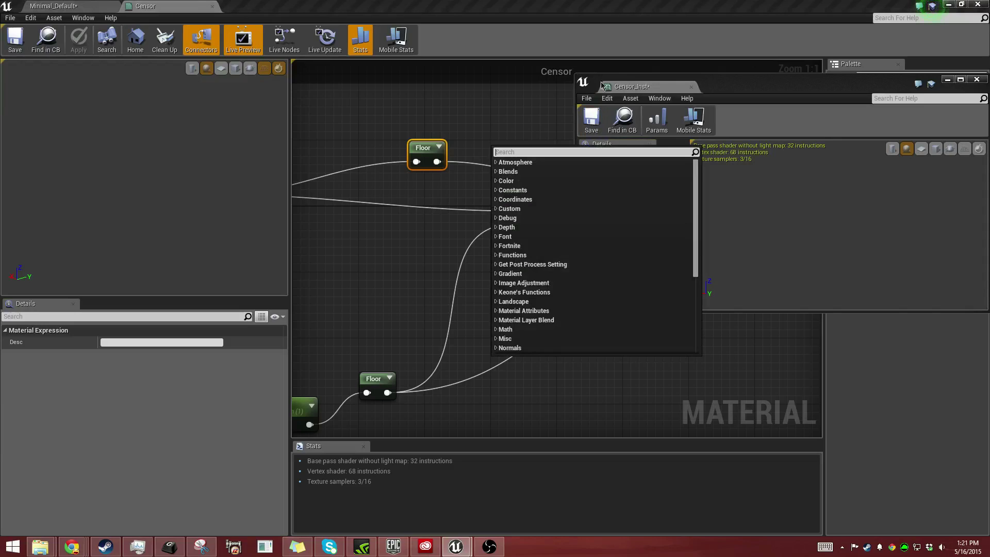
{"action": "left_click", "coordinate": [803, 89]}
{"action": "left_click", "coordinate": [948, 80]}
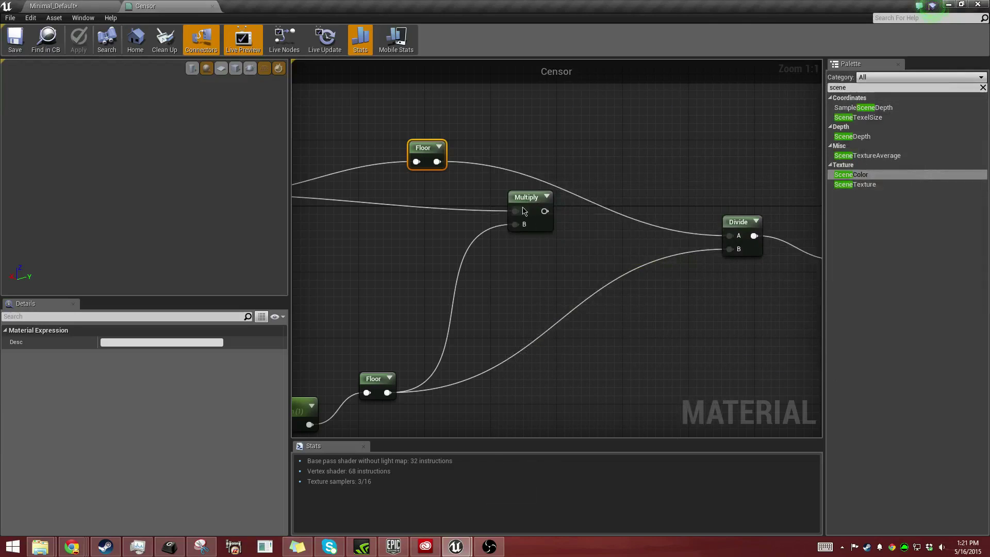
Step: Move the upper Floor node between Multiply and Divide, and feed Multiply's output into it
{"action": "left_click_drag", "start_coordinate": [424, 144], "coordinate": [671, 169]}
{"action": "left_click_drag", "start_coordinate": [545, 211], "coordinate": [631, 183]}
{"action": "right_click_drag", "start_coordinate": [510, 199], "coordinate": [613, 173]}
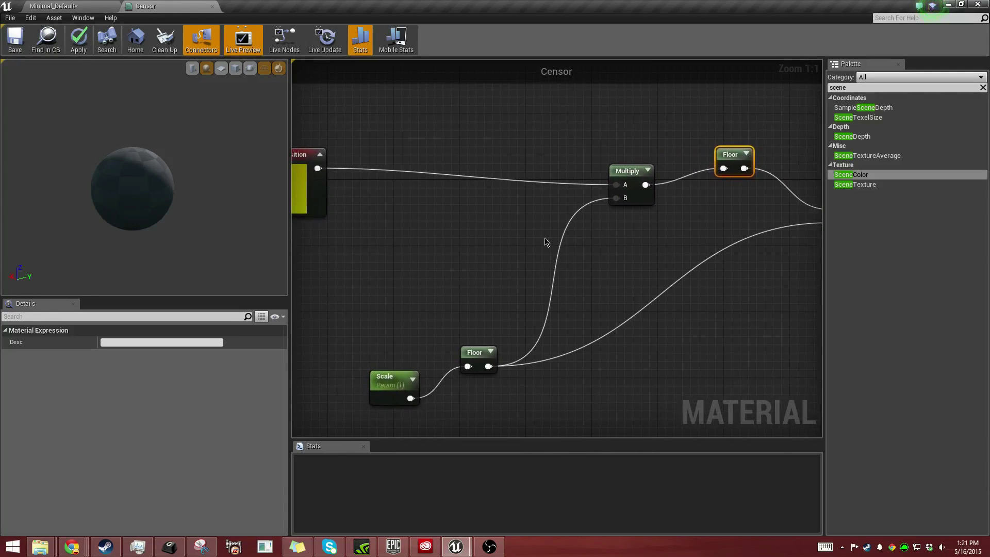
Step: Move the lower Floor node up and slightly right, closer to the Multiply node
{"action": "left_click", "coordinate": [477, 330]}
{"action": "left_click_drag", "start_coordinate": [477, 330], "coordinate": [493, 305]}
{"action": "right_click_drag", "start_coordinate": [759, 255], "coordinate": [594, 265]}
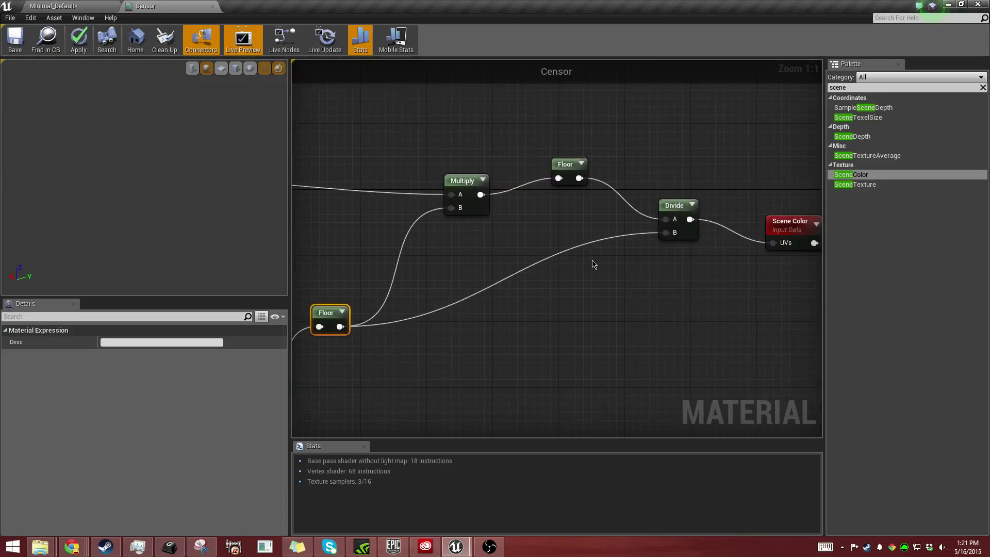
{"action": "mouse_move", "coordinate": [710, 173]}
{"action": "right_mouse_down"}
{"action": "mouse_move", "coordinate": [632, 204]}
{"action": "mouse_move", "coordinate": [780, 199]}
{"action": "right_mouse_up"}
{"action": "right_click_drag", "start_coordinate": [516, 192], "coordinate": [644, 193]}
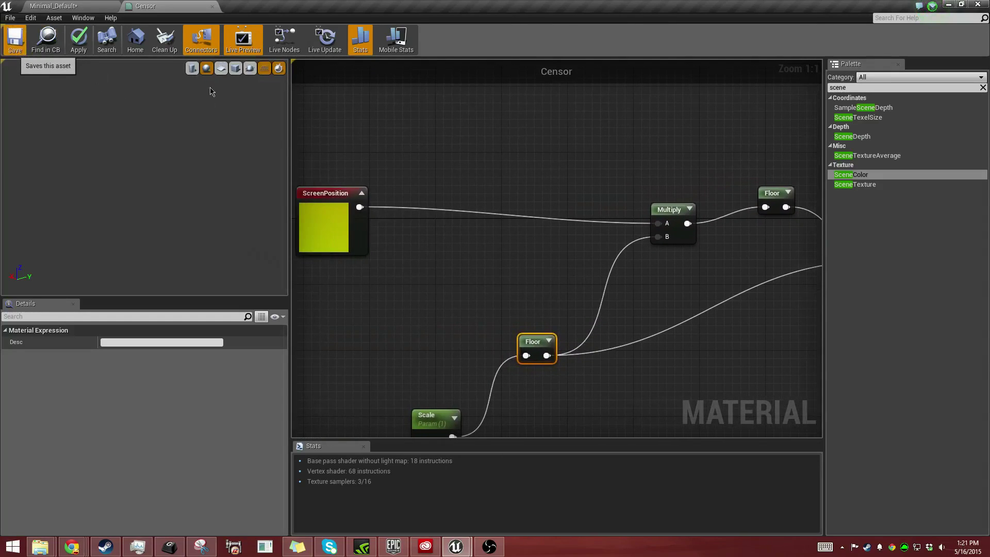
Step: Save the Censor material and check its pixelation on the cylinder from different angles in the Minimal_Default level
{"action": "key", "text": "ctrl+s"}
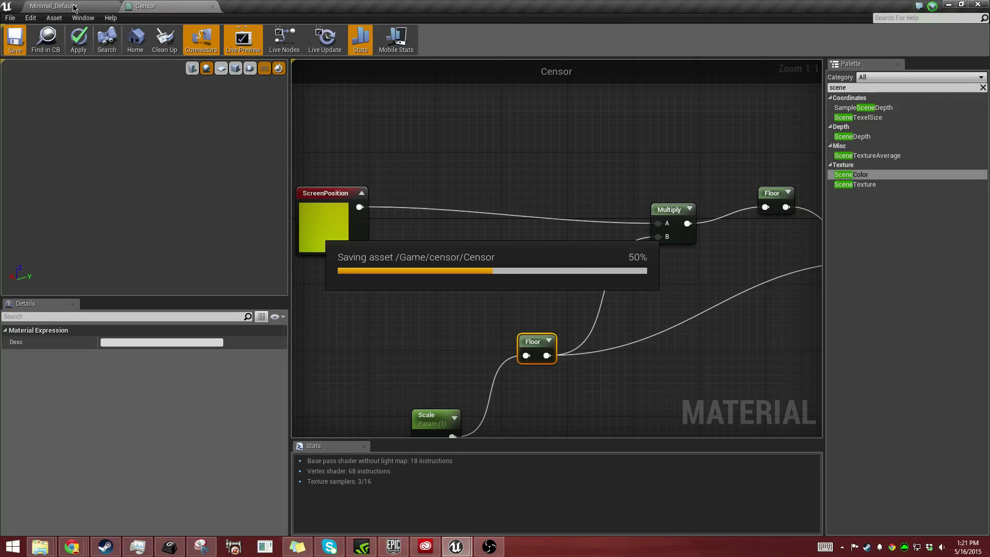
{"action": "left_click", "coordinate": [74, 8]}
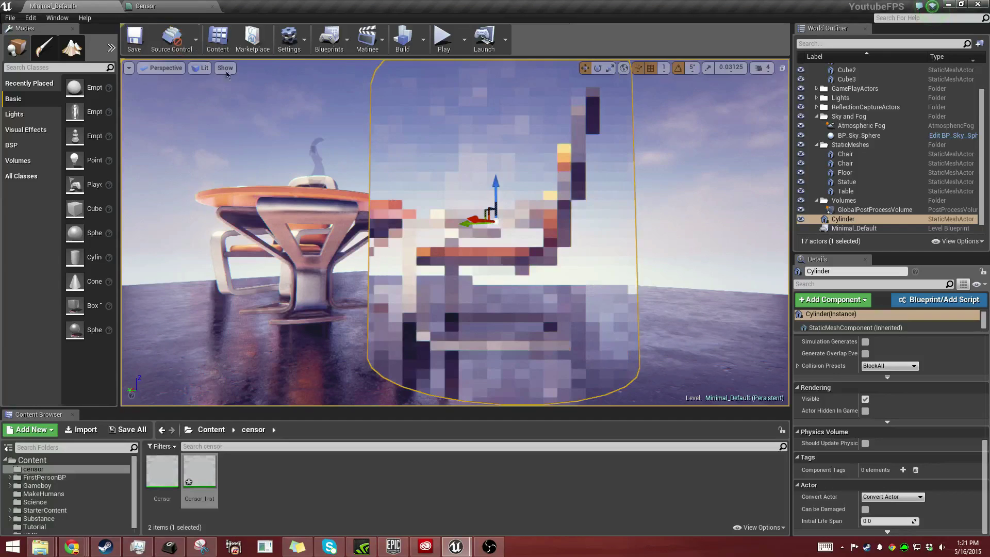
{"action": "right_click_drag", "start_coordinate": [454, 232], "coordinate": [495, 255]}
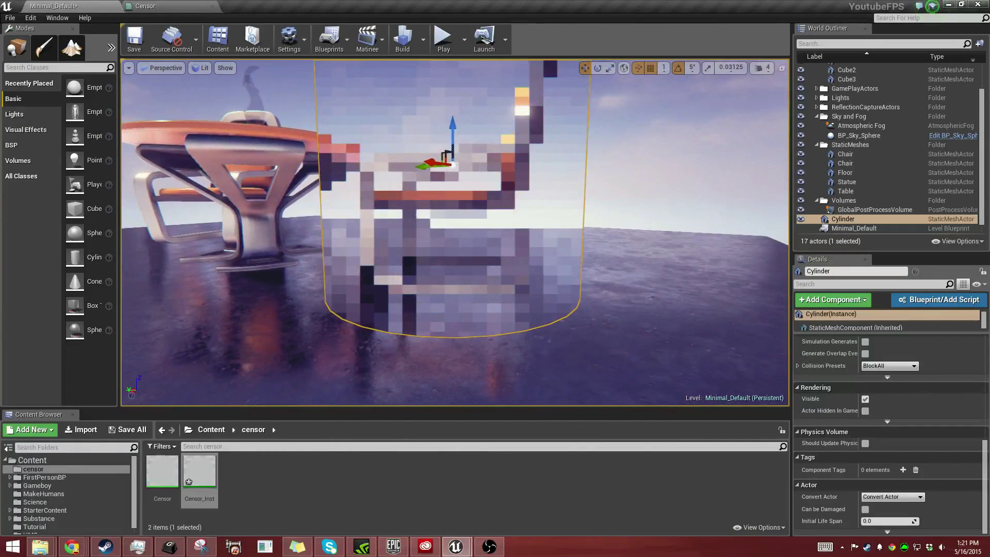
{"action": "mouse_move", "coordinate": [495, 255]}
{"action": "right_mouse_down"}
{"action": "mouse_move", "coordinate": [495, 270]}
{"action": "mouse_move", "coordinate": [464, 264]}
{"action": "mouse_move", "coordinate": [483, 265]}
{"action": "right_mouse_up"}
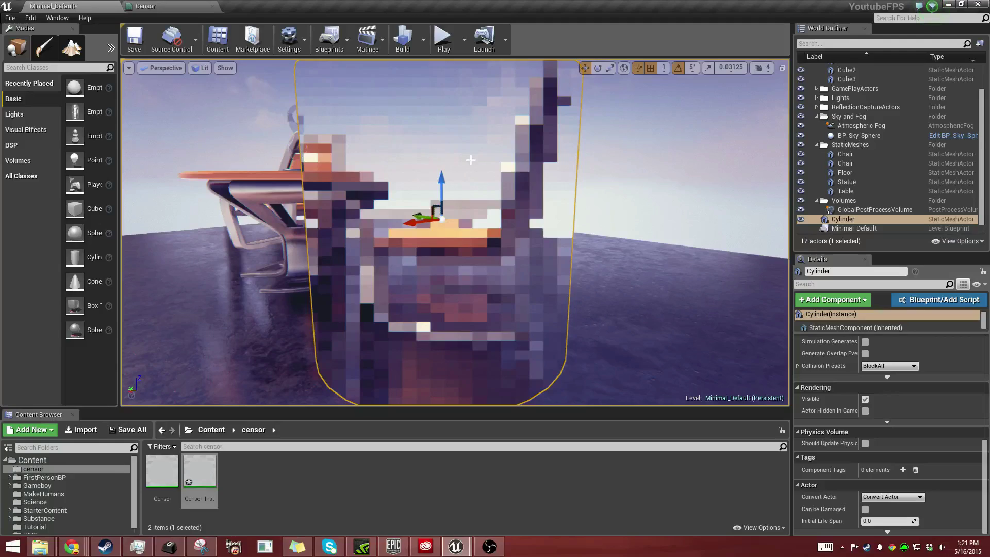
Step: Select the three cubes in front of the female figure and assign the Censor_Inst material to their Element 0 slot
{"action": "right_click_drag", "start_coordinate": [470, 160], "coordinate": [517, 236]}
{"action": "left_click", "coordinate": [524, 256]}
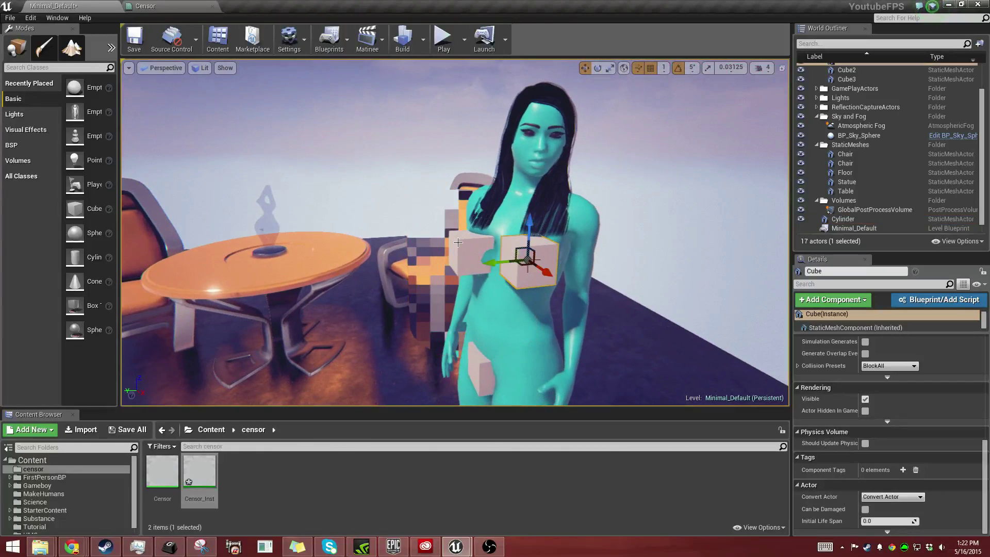
{"action": "left_click", "coordinate": [459, 247]}
{"action": "left_click", "coordinate": [515, 260], "text": "ctrl"}
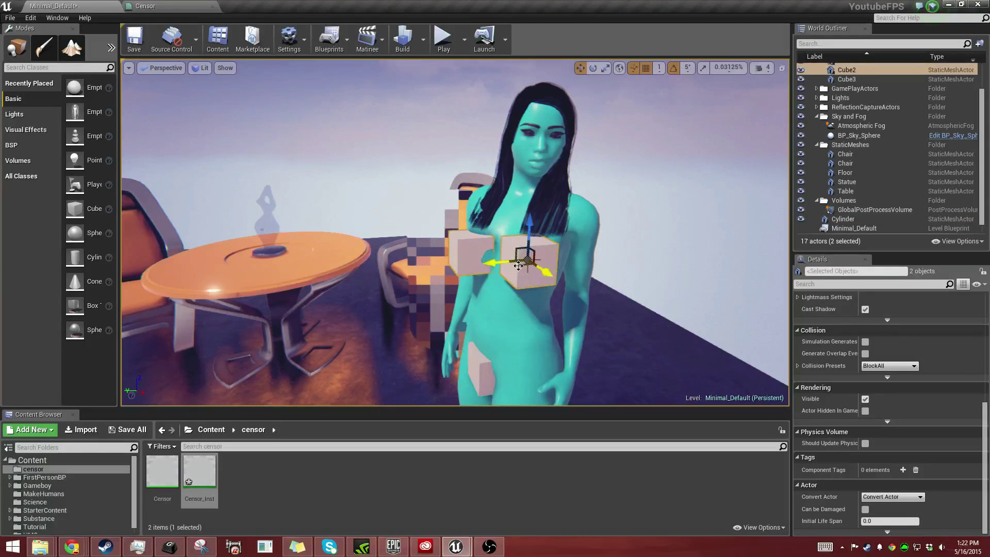
{"action": "left_click", "coordinate": [477, 382], "text": "ctrl"}
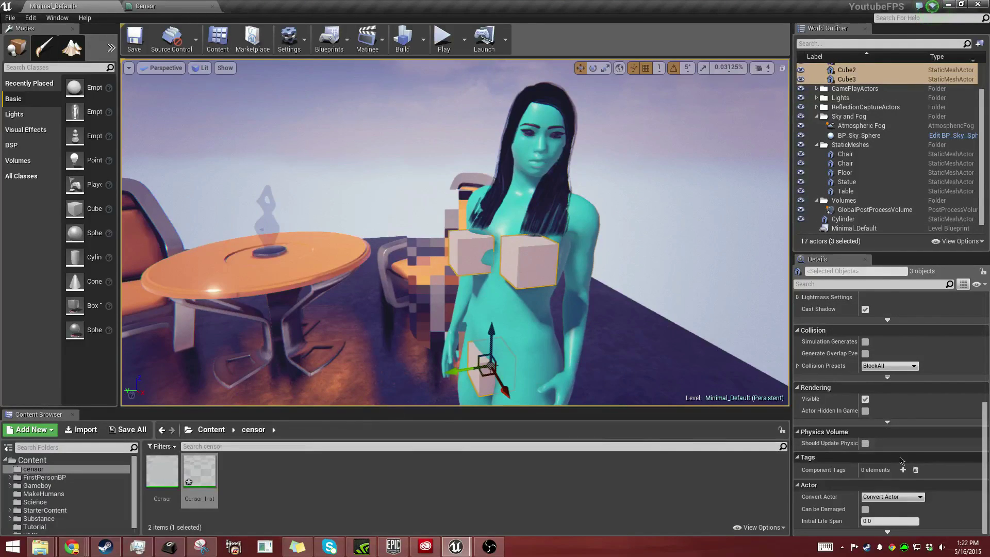
{"action": "left_click_drag", "start_coordinate": [983, 419], "coordinate": [965, 346]}
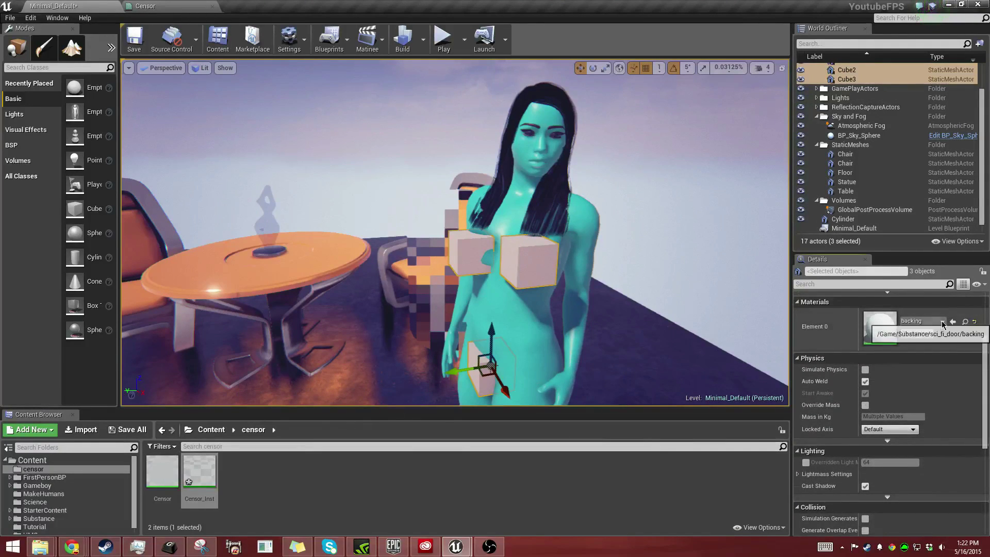
{"action": "left_click", "coordinate": [943, 322]}
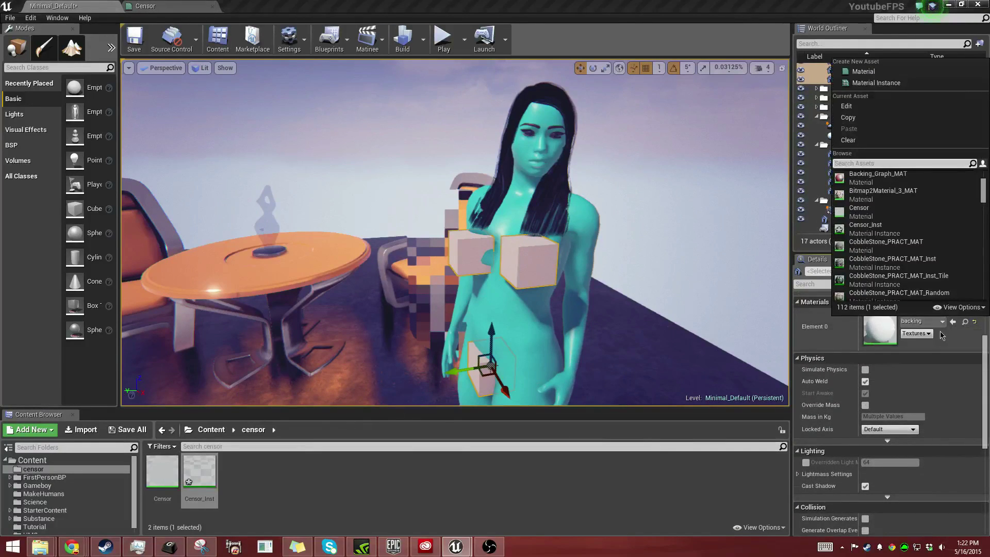
{"action": "left_click", "coordinate": [890, 227]}
Step: Examine the censor effect on the figure's cubes, then around and inside the cylinder enclosing the chair, from several angles
{"action": "mouse_move", "coordinate": [613, 242]}
{"action": "right_mouse_down"}
{"action": "mouse_move", "coordinate": [649, 242]}
{"action": "mouse_move", "coordinate": [613, 242]}
{"action": "right_mouse_up"}
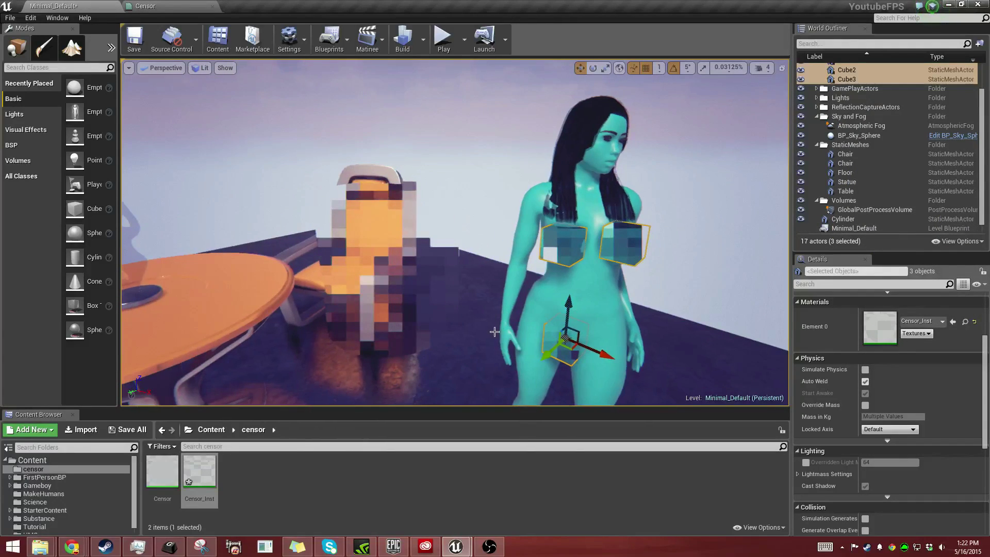
{"action": "mouse_move", "coordinate": [469, 214]}
{"action": "right_mouse_down"}
{"action": "mouse_move", "coordinate": [438, 215]}
{"action": "mouse_move", "coordinate": [508, 216]}
{"action": "mouse_move", "coordinate": [443, 216]}
{"action": "mouse_move", "coordinate": [467, 215]}
{"action": "right_mouse_up"}
{"action": "right_click_drag", "start_coordinate": [355, 253], "coordinate": [457, 232]}
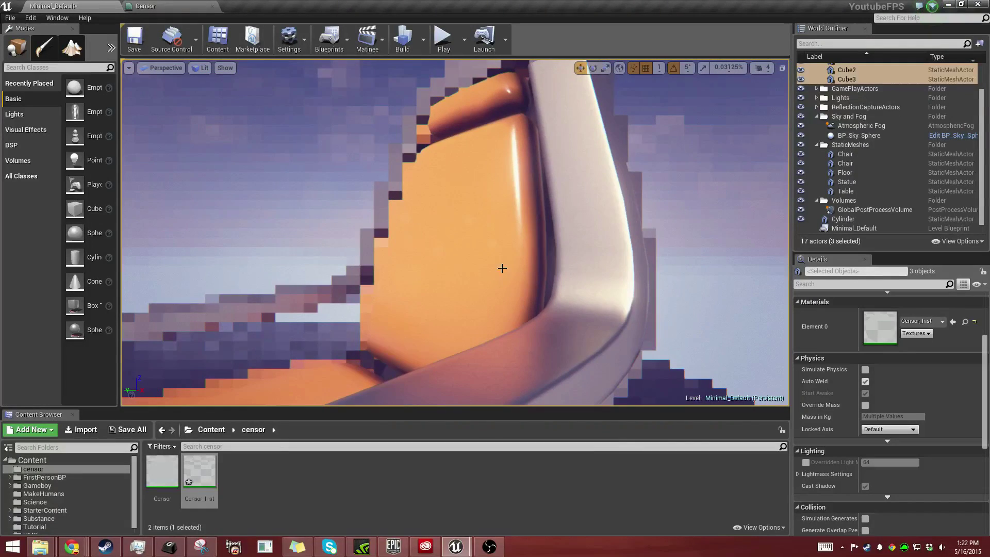
{"action": "scroll", "coordinate": [503, 269], "scroll_direction": "down", "scroll_amount": 2}
{"action": "right_click_drag", "start_coordinate": [546, 284], "coordinate": [523, 287]}
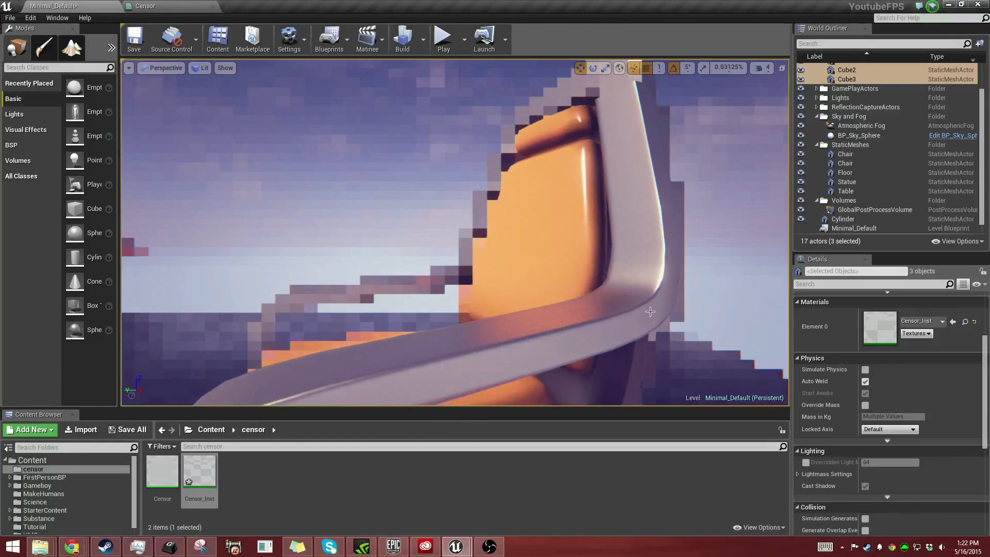
{"action": "mouse_move", "coordinate": [648, 311]}
{"action": "right_mouse_down"}
{"action": "mouse_move", "coordinate": [464, 304]}
{"action": "mouse_move", "coordinate": [640, 316]}
{"action": "right_mouse_up"}
{"action": "right_click_drag", "start_coordinate": [569, 267], "coordinate": [598, 278]}
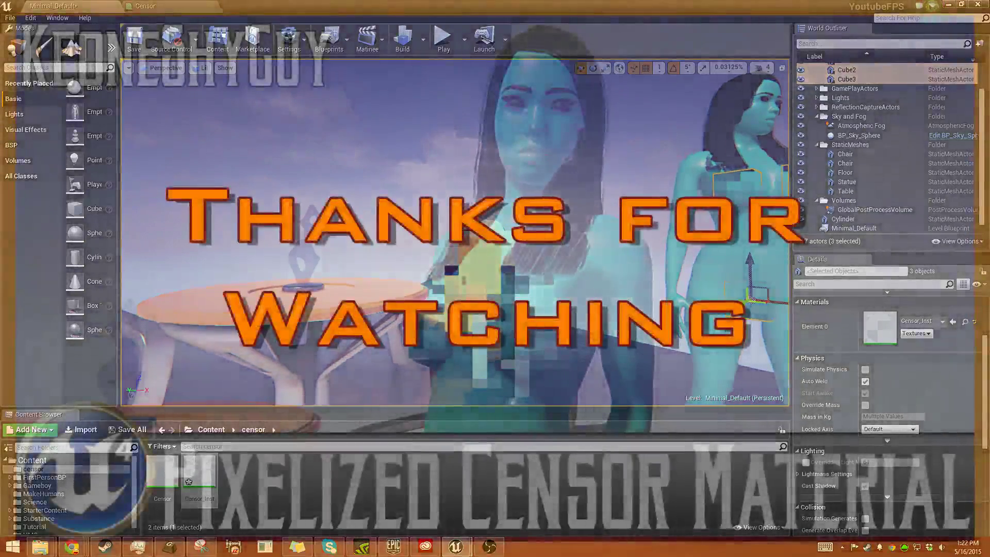